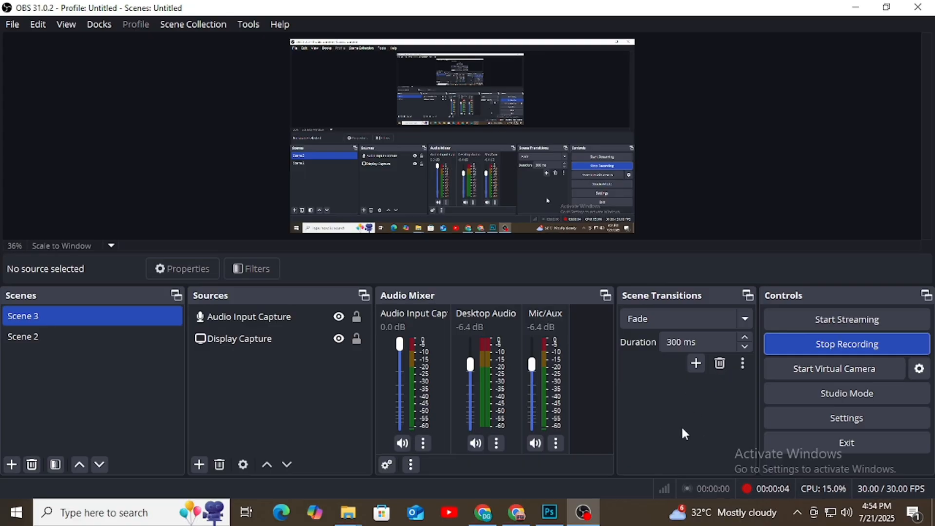
Review the finished oil painting sample images in the Digital oil Painting folder, Nani 2.png and Nani 3.png, in the full-size photo viewer
left_click(847, 7)
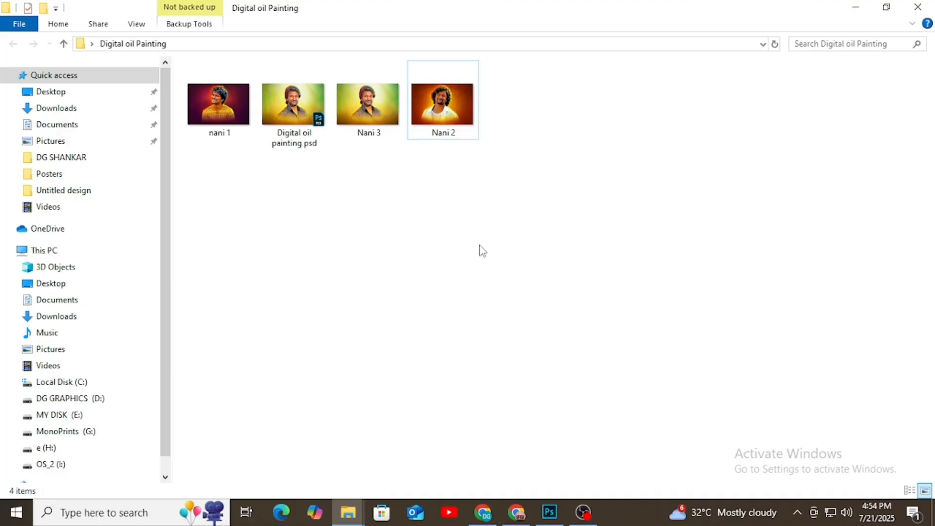
left_click(450, 115)
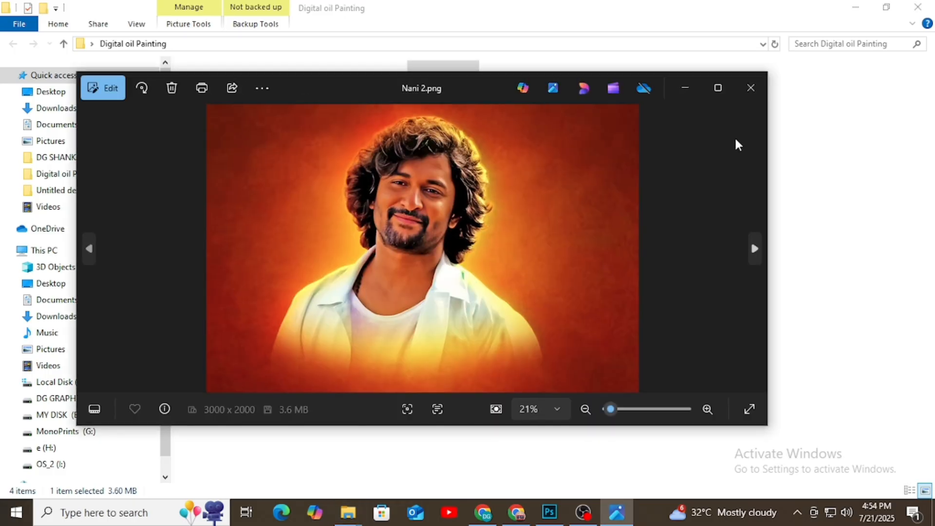
left_click(718, 88)
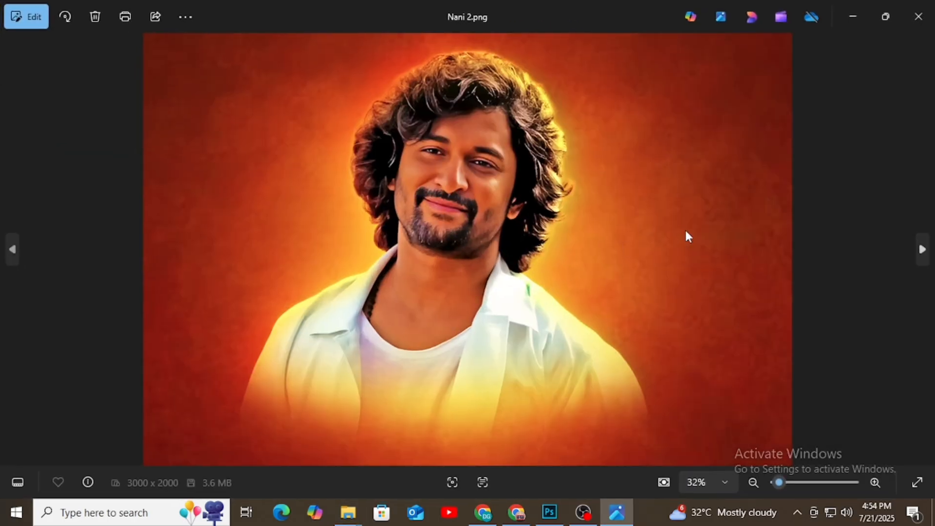
key("Left")
key("Right")
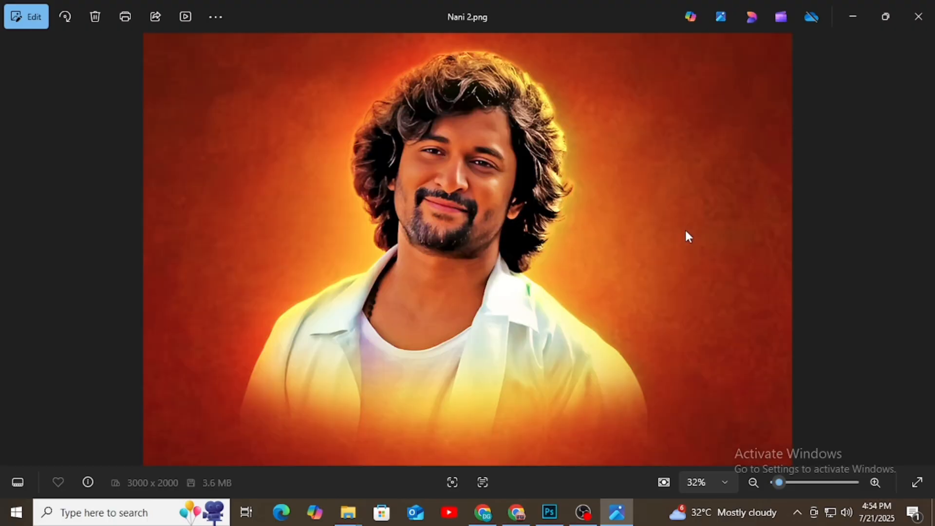
key("Right")
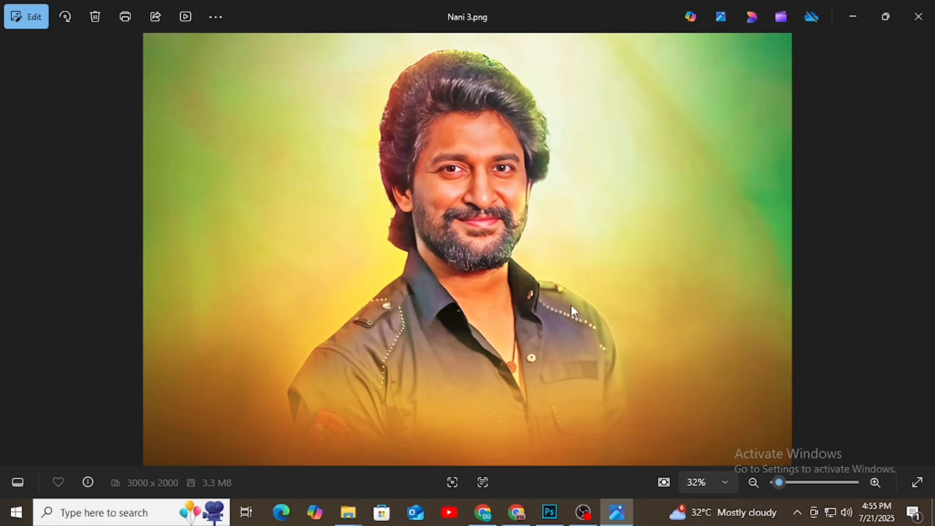
left_click(920, 6)
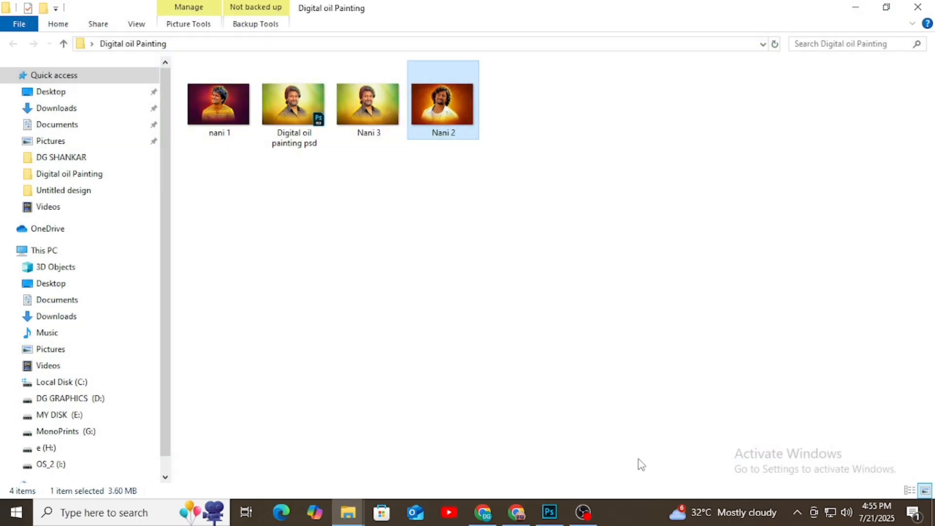
Switch to Photoshop and look through the layer groups of the open oil painting document
left_click(549, 514)
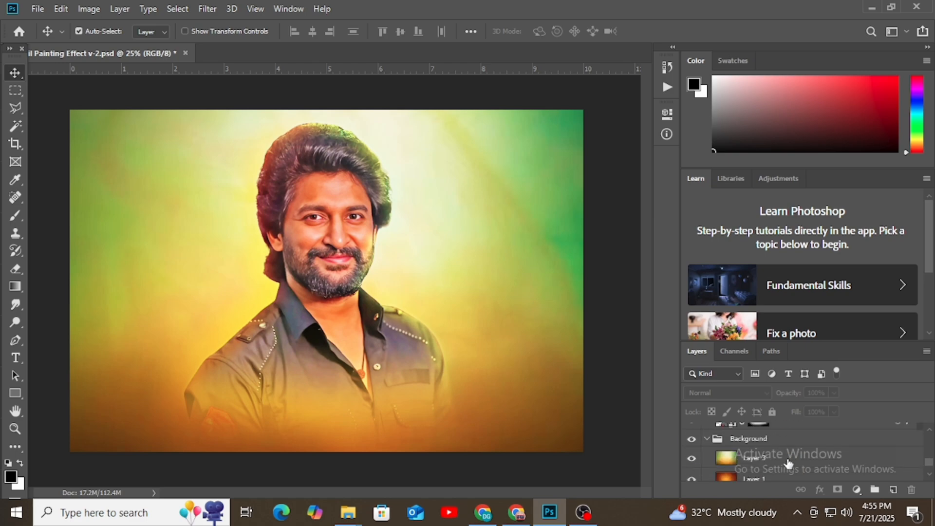
scroll(784, 461, "up", 3)
scroll(774, 461, "down", 3)
scroll(765, 461, "up", 1)
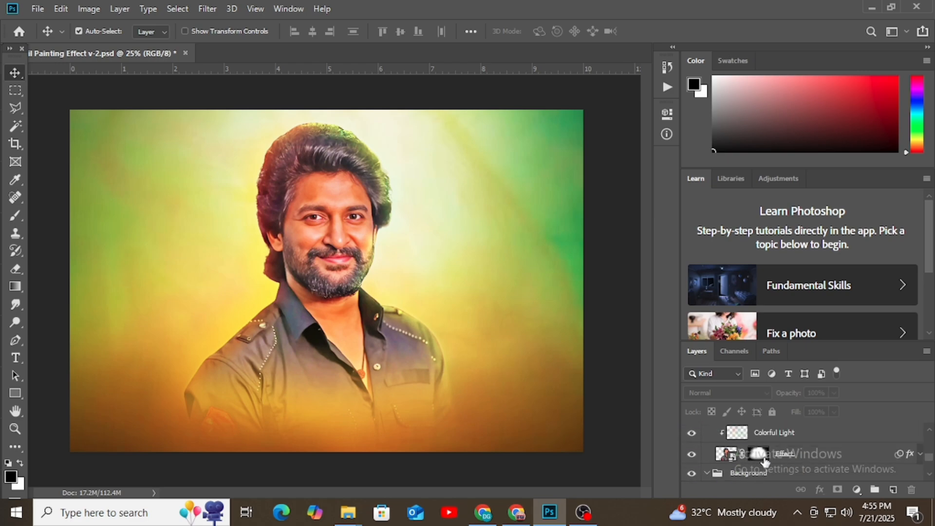
scroll(762, 460, "down", 2)
scroll(748, 453, "up", 5)
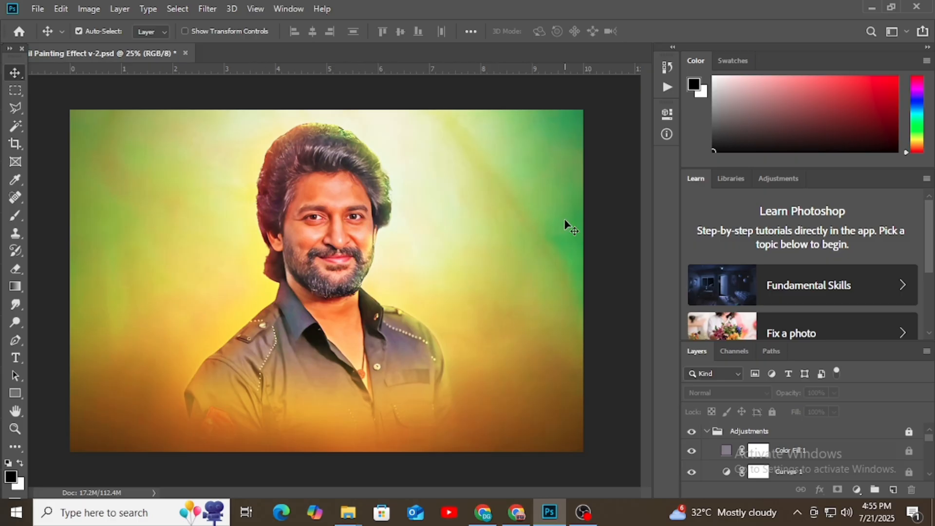
scroll(730, 455, "down", 3)
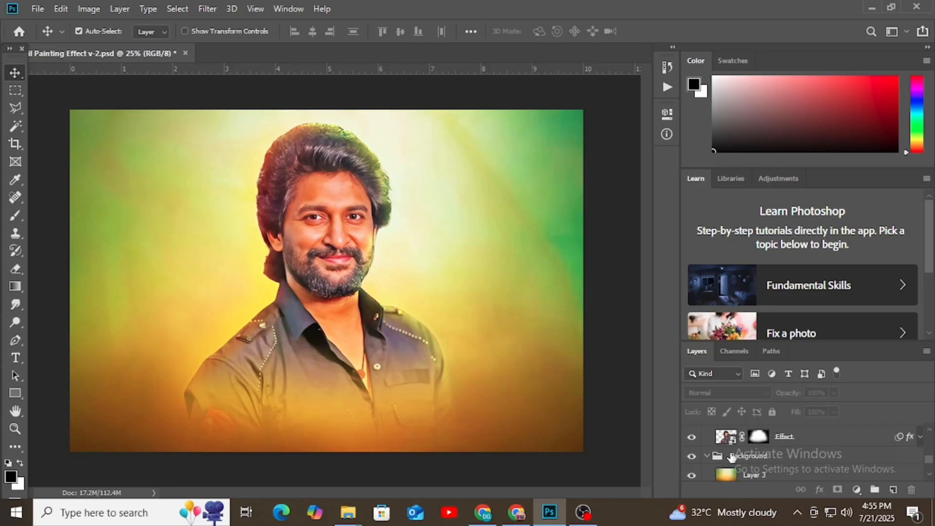
scroll(730, 456, "up", 1)
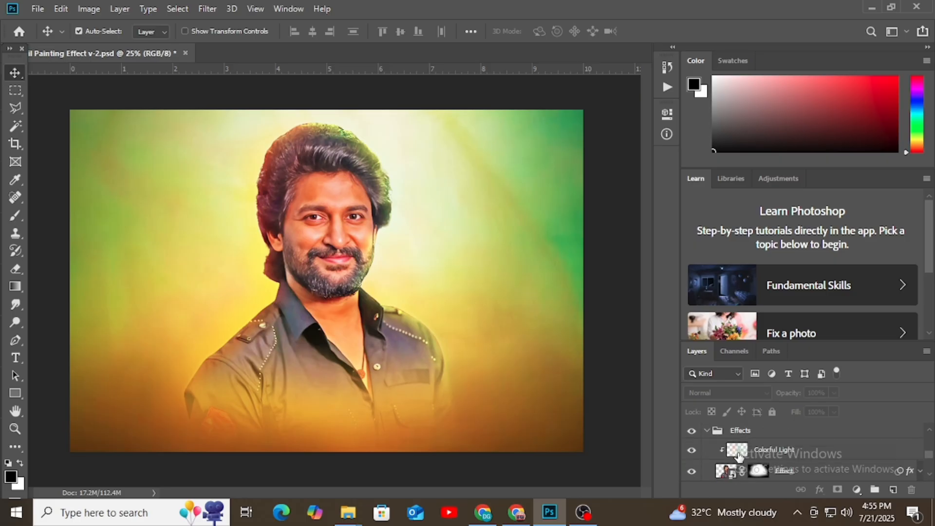
Close FreeOil Painting Effect v-2.psd without saving and open the file Digital oil painting psd from the Downloads folder
left_click(185, 54)
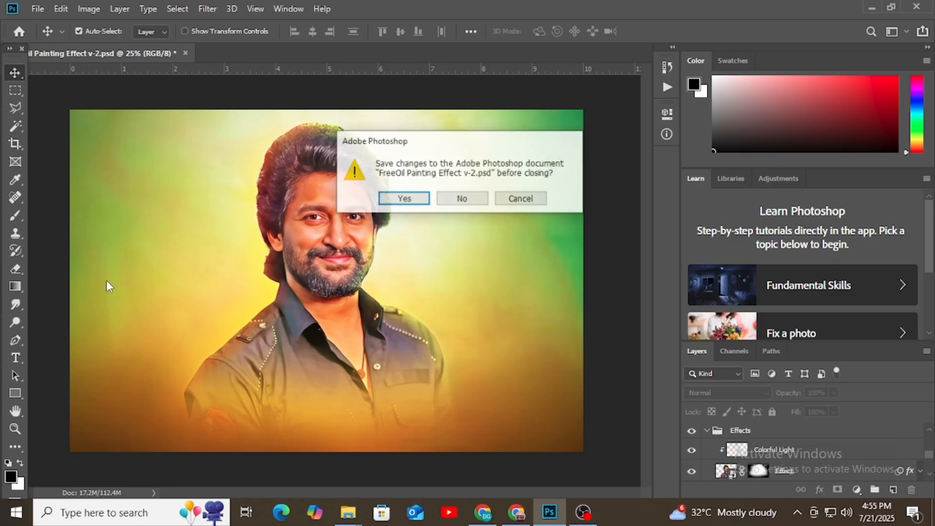
left_click(461, 198)
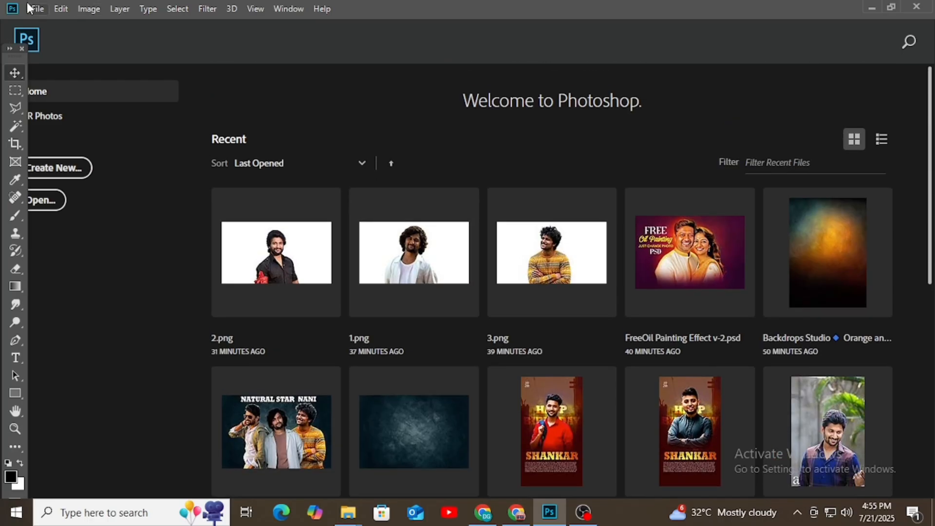
left_click(38, 8)
left_click(73, 36)
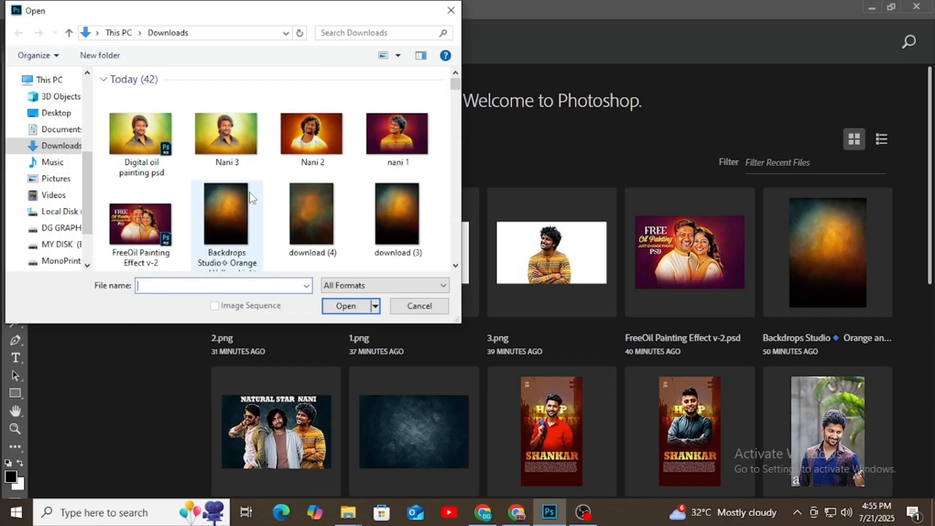
left_click(151, 146)
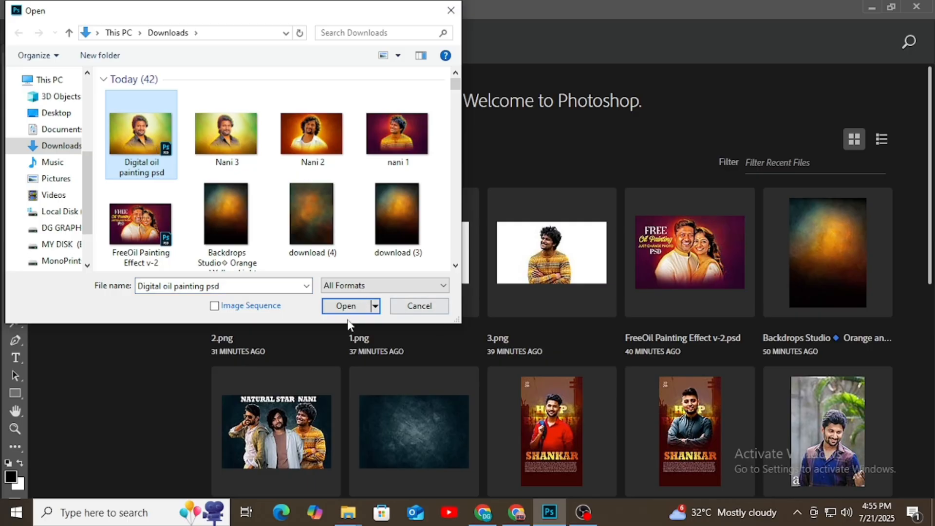
left_click(347, 307)
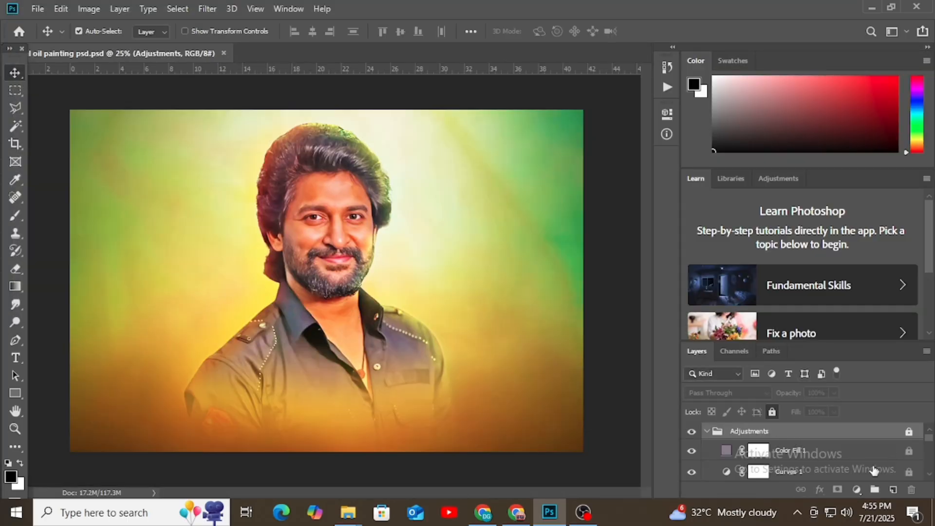
Examine the document's layer structure, covering the Adjustments, Text, Effects and Background groups and the photo placeholder layer
scroll(877, 468, "down", 3)
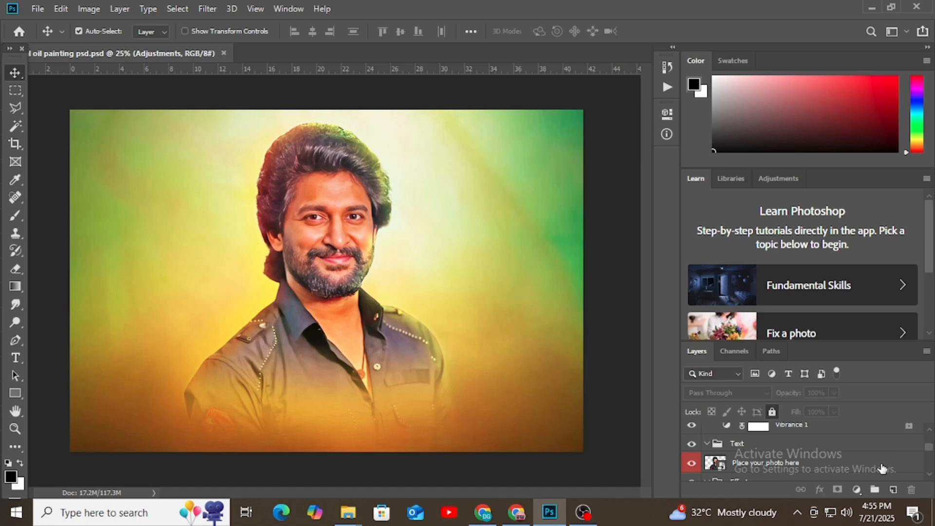
scroll(907, 444, "up", 2)
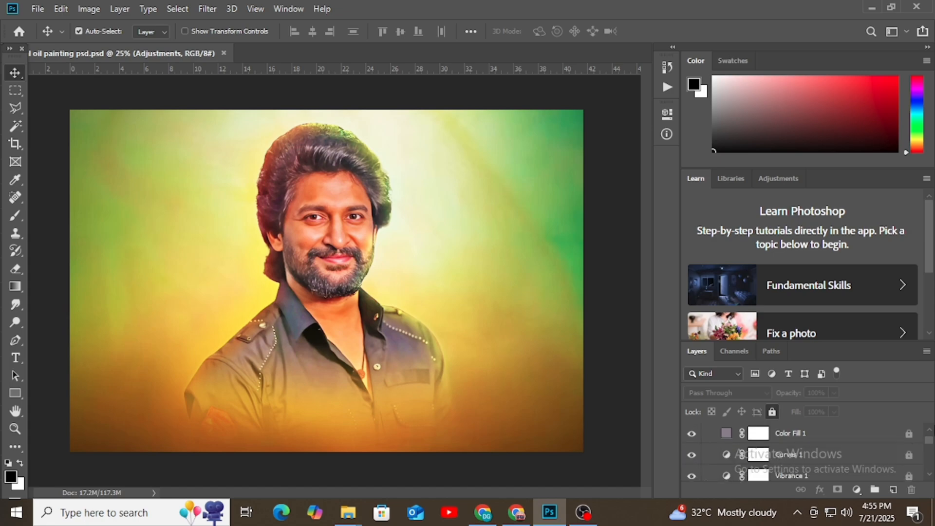
scroll(730, 461, "down", 2)
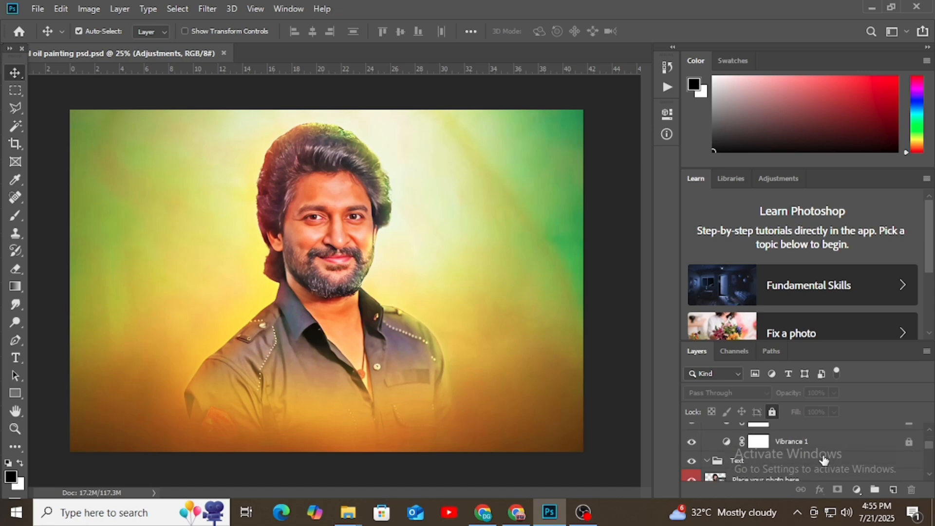
scroll(730, 461, "down", 3)
scroll(779, 458, "down", 1)
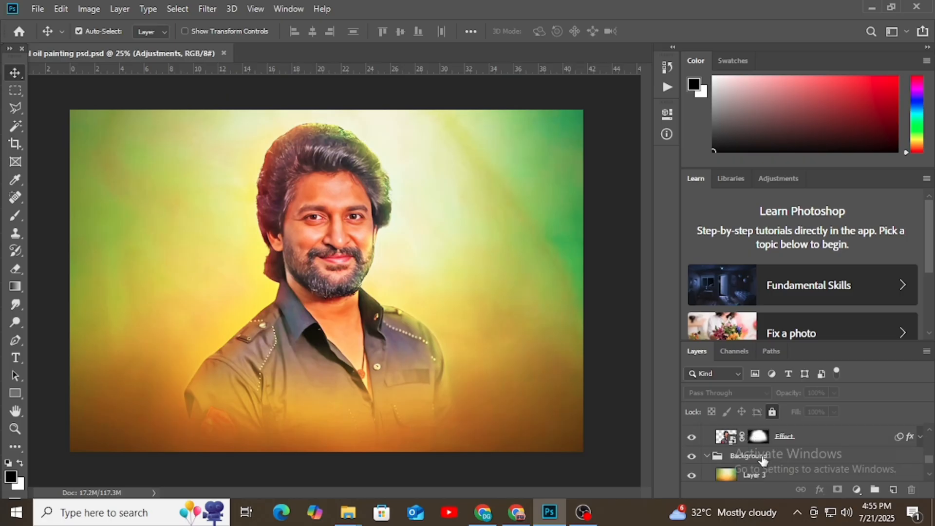
scroll(772, 460, "up", 1)
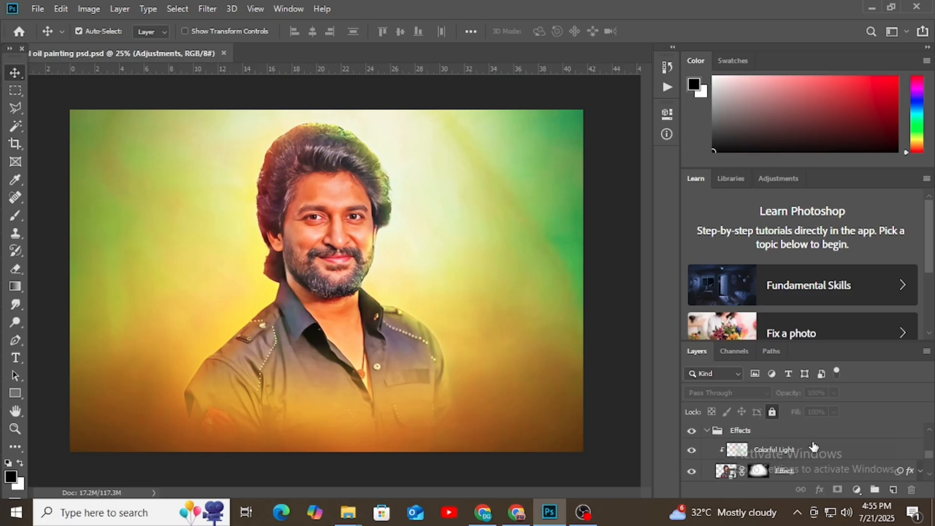
scroll(816, 445, "down", 2)
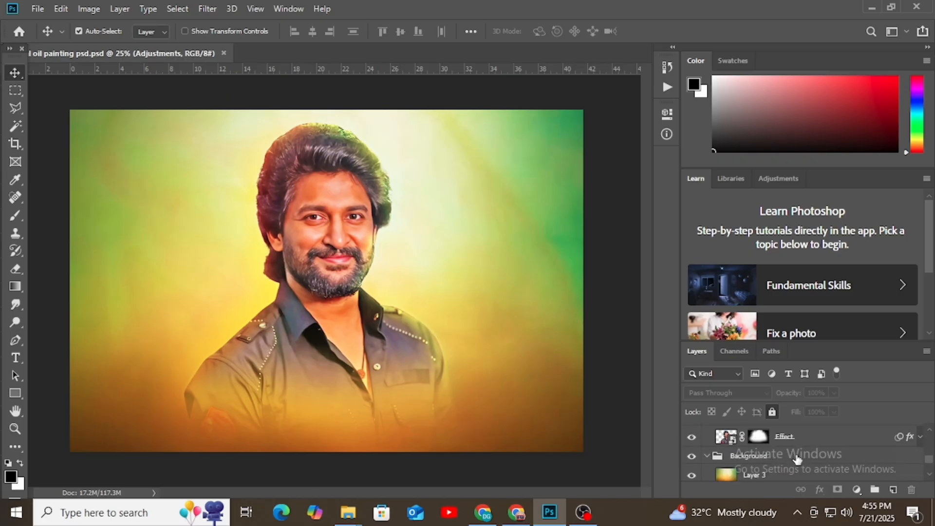
scroll(794, 460, "up", 3)
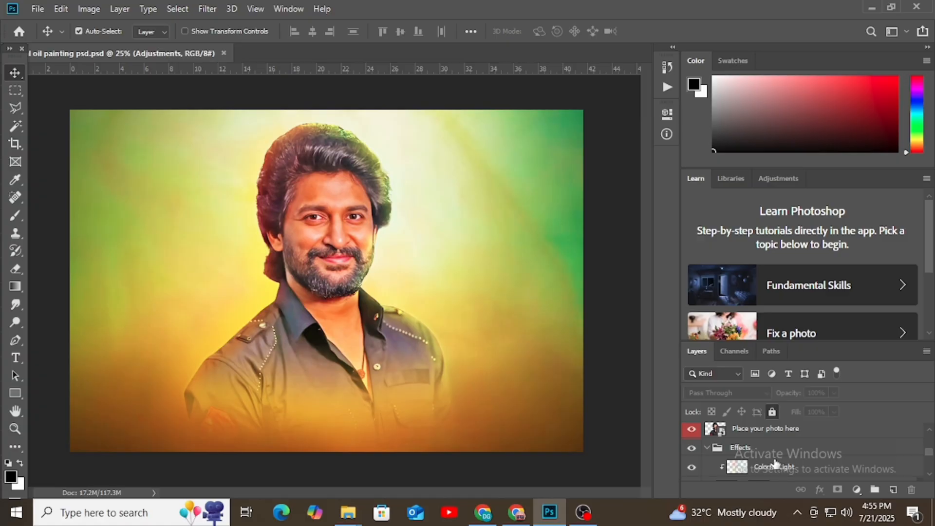
scroll(774, 462, "up", 1)
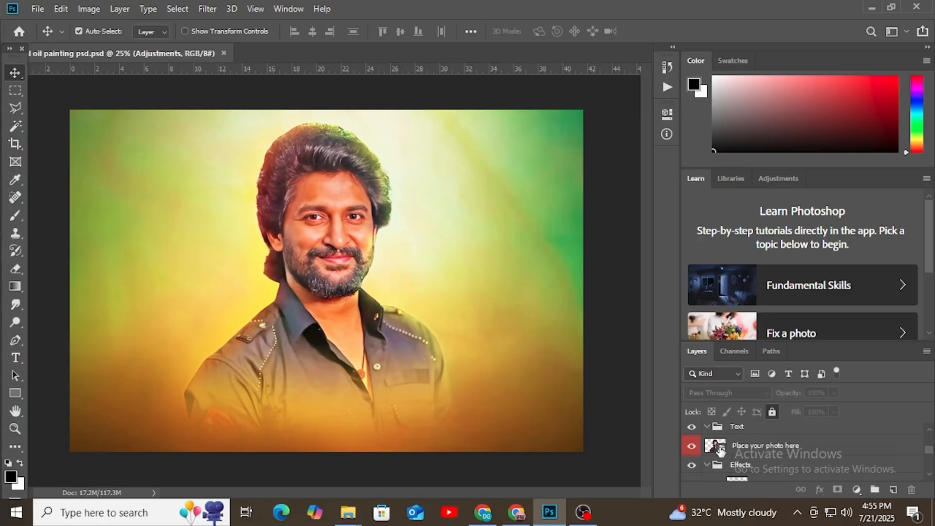
Open the contents of the "Place your photo here" smart object for editing and check its layers
left_click(721, 450)
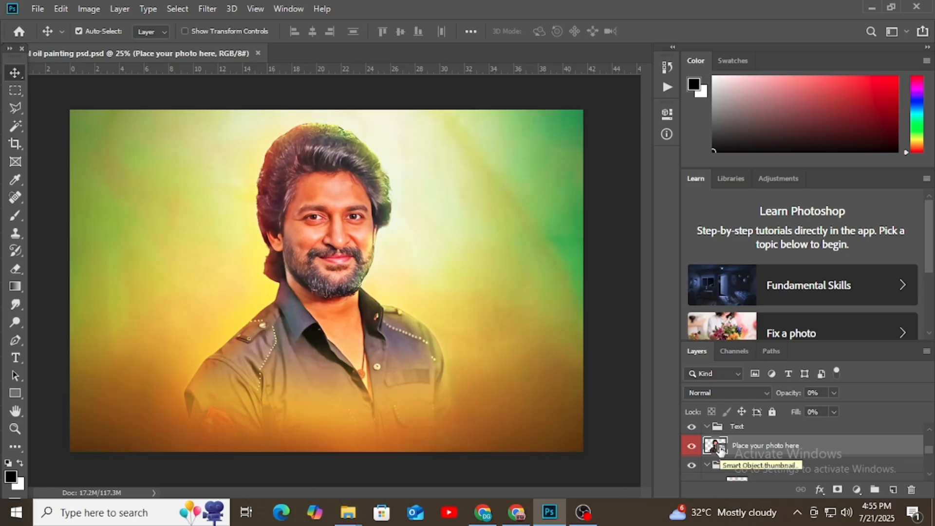
double_click(721, 449)
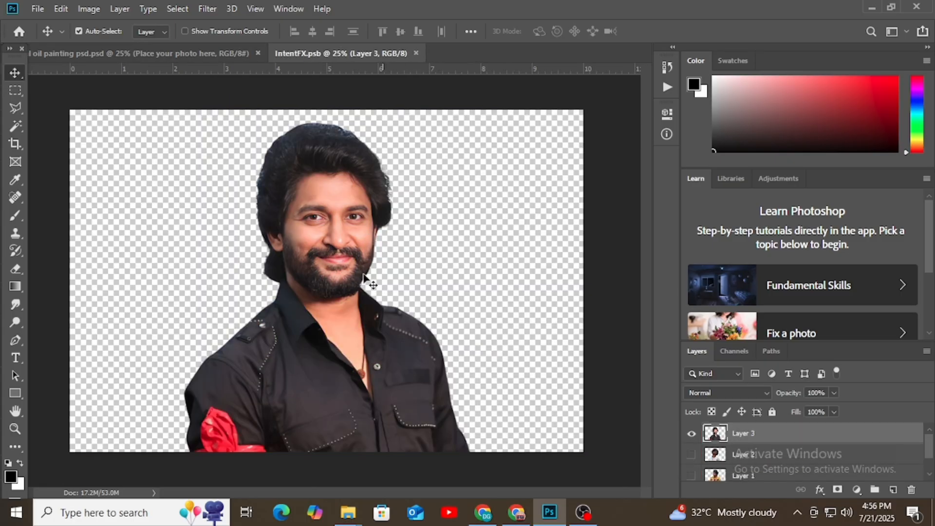
scroll(716, 453, "down", 2)
scroll(718, 465, "up", 2)
Hide Layer 3, leave only the Sample Photo layer visible, and place a horizontal guide across the top of the silhouette's head
left_click(691, 433)
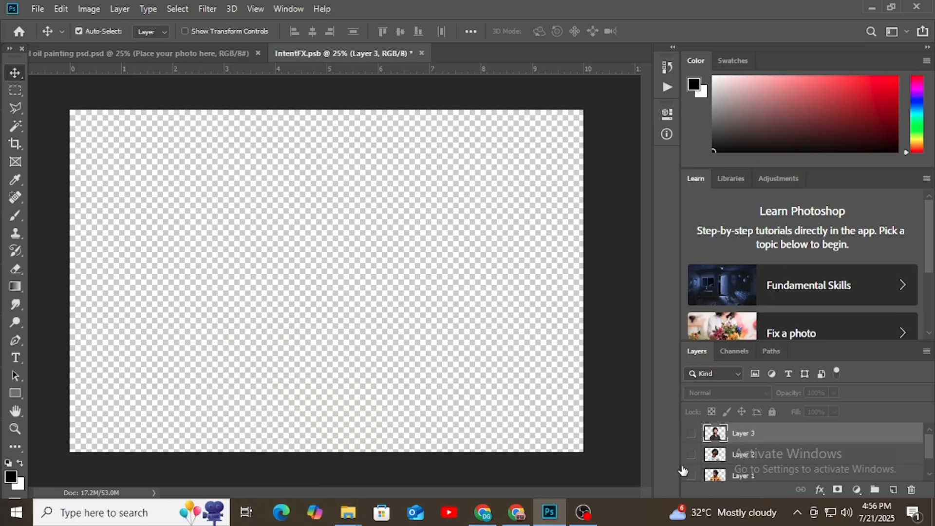
left_click(691, 455)
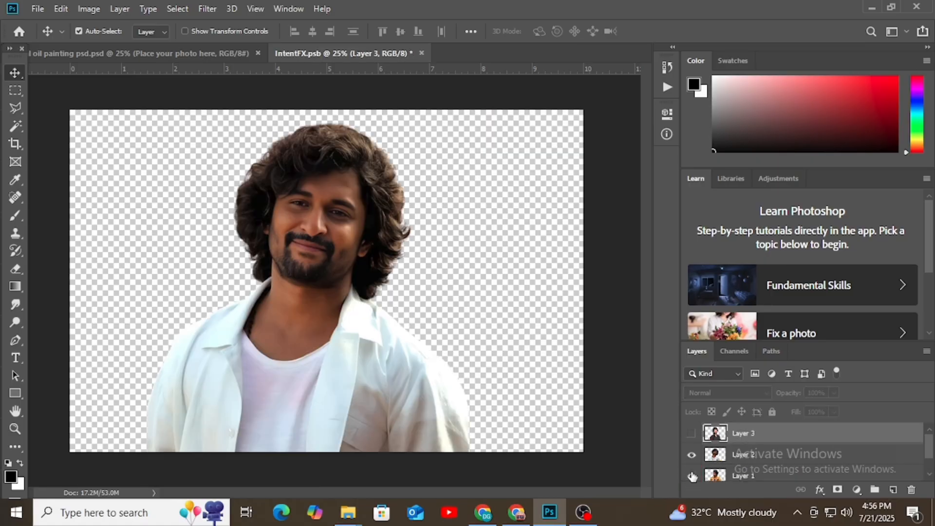
left_click(691, 476)
scroll(719, 466, "down", 1)
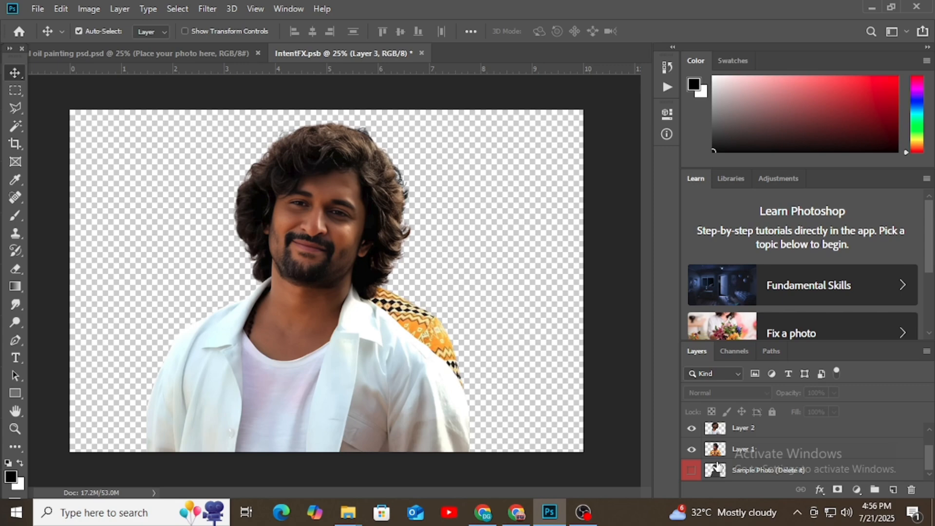
left_click(691, 471)
left_click(692, 449)
left_click(691, 428)
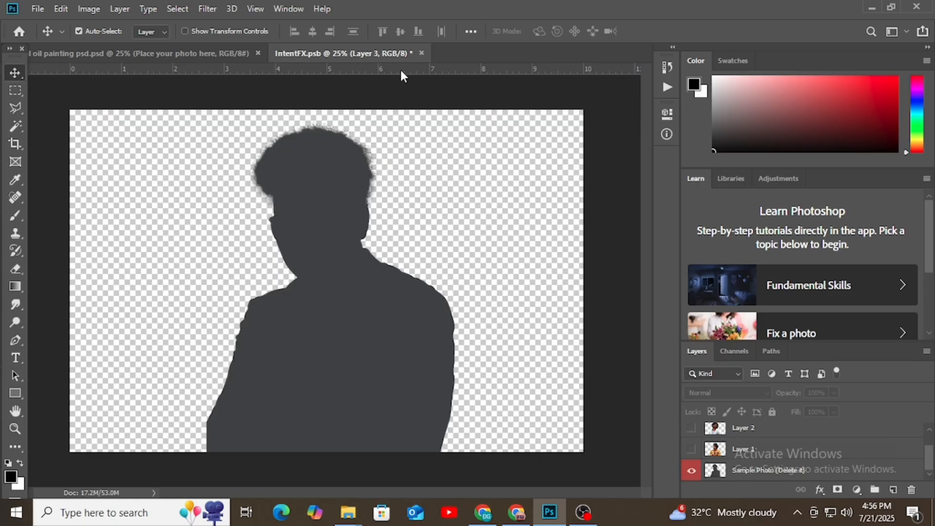
left_click_drag(402, 72, 411, 129)
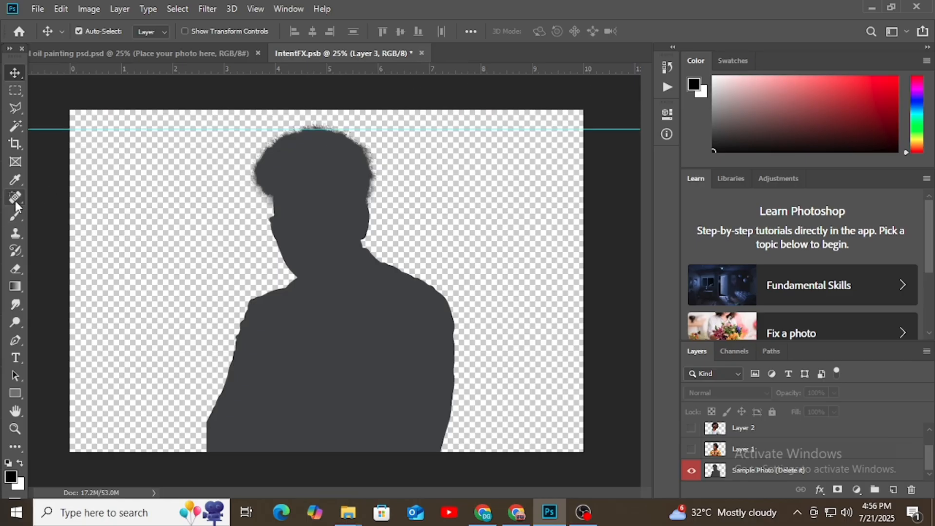
Show Layer 3, Layer 2 and Layer 1 to compare their heads with the guide, and hide all three again
scroll(729, 431, "up", 2)
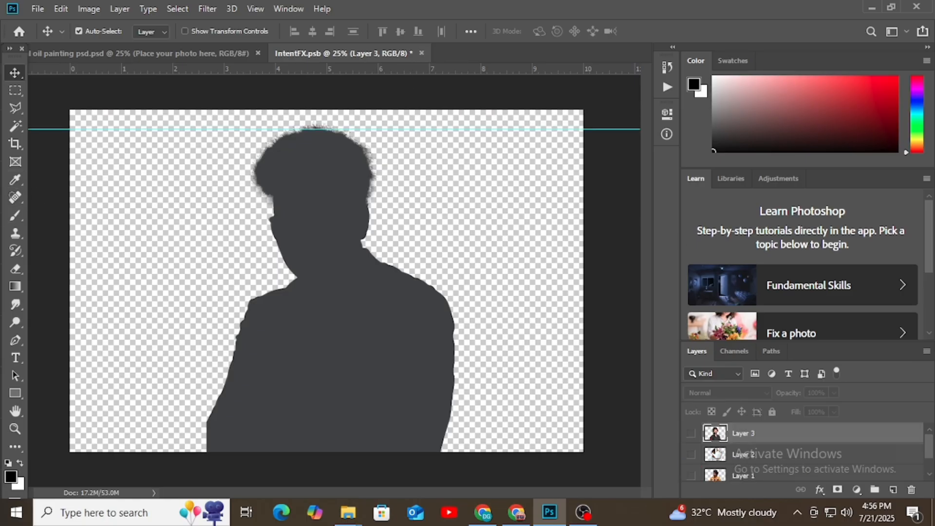
left_click(691, 433)
left_click(691, 454)
left_click(691, 476)
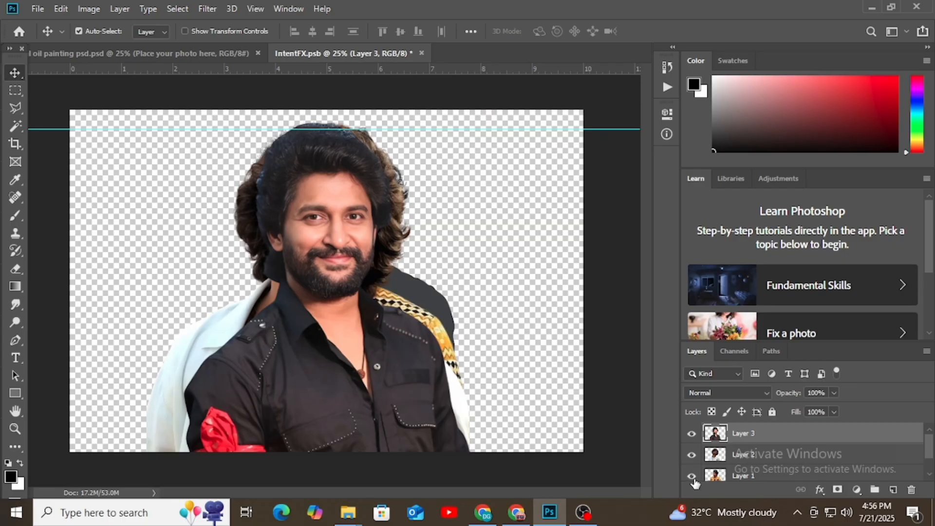
left_click(691, 433)
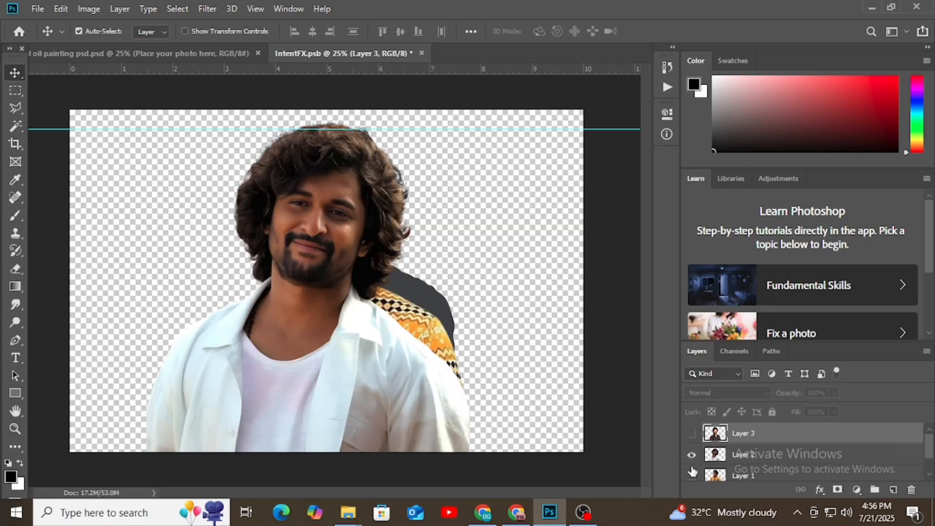
left_click(691, 454)
left_click(691, 475)
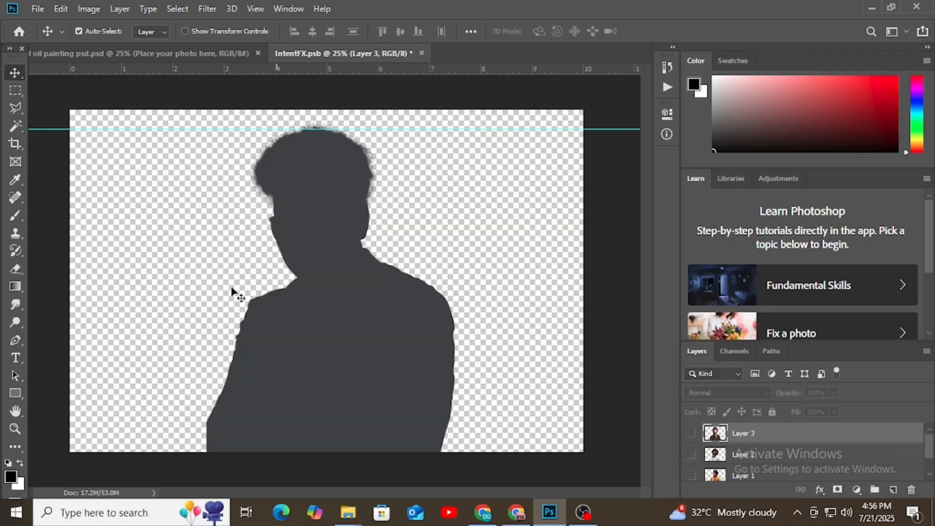
Hide the Sample Photo layer and open image 2 from the Untitled design folder in Downloads
scroll(694, 471, "down", 2)
left_click(692, 470)
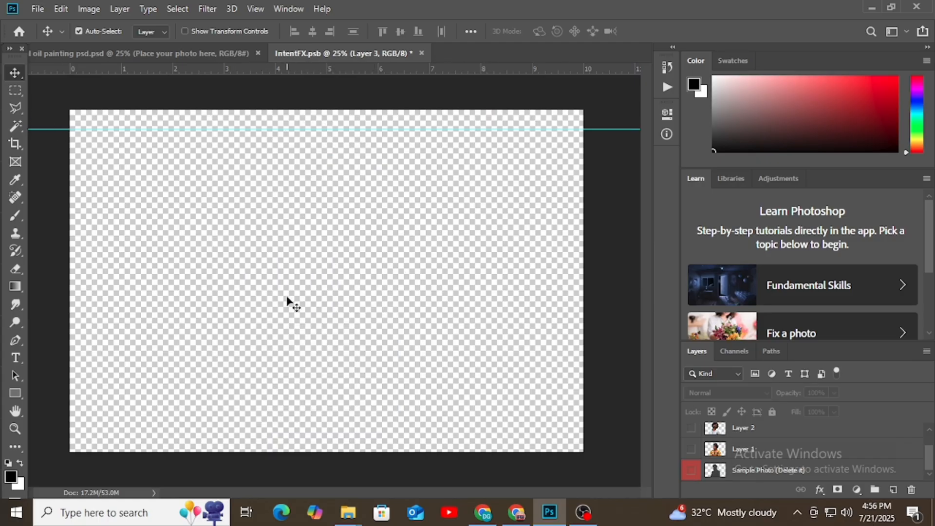
left_click(37, 10)
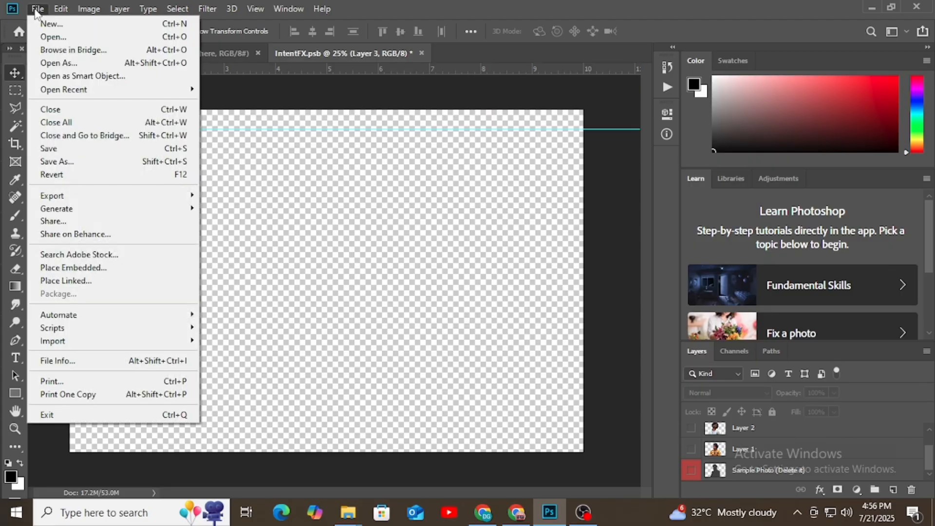
left_click(49, 37)
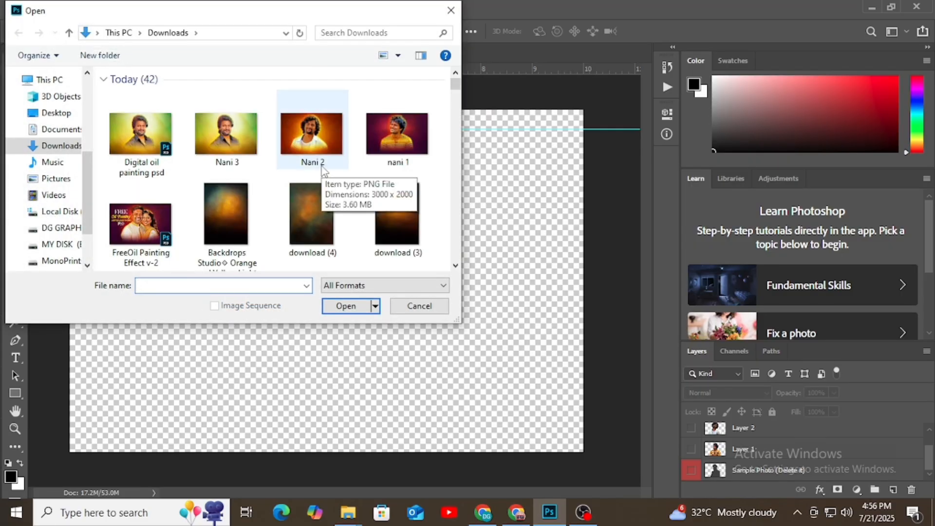
scroll(308, 184, "down", 3)
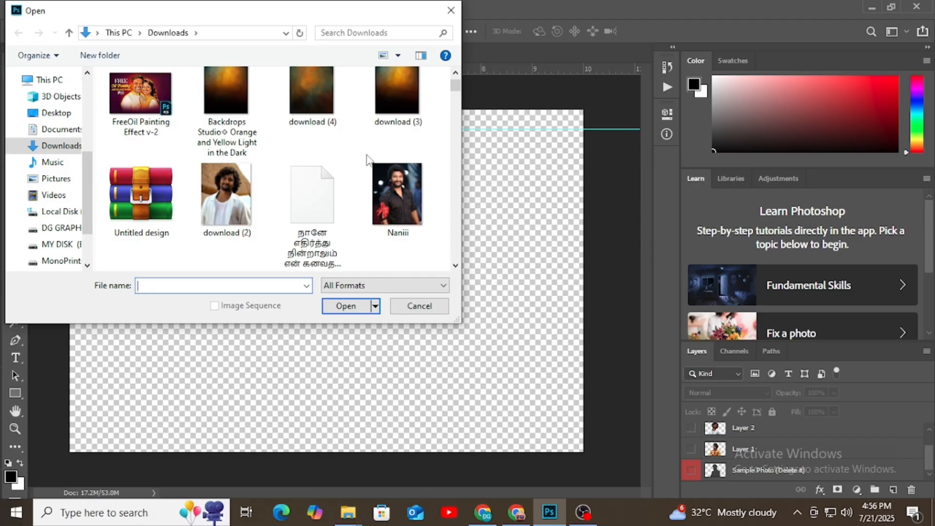
scroll(302, 194, "down", 10)
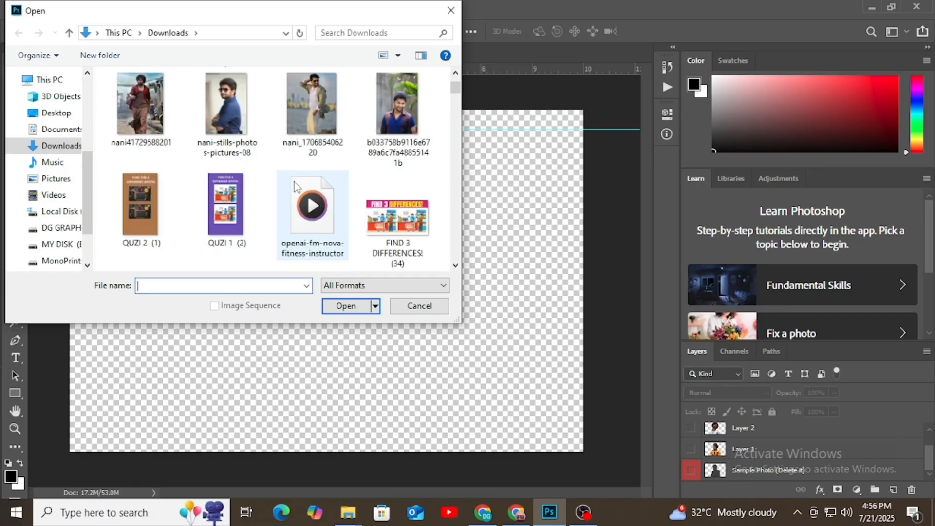
scroll(291, 182, "down", 5)
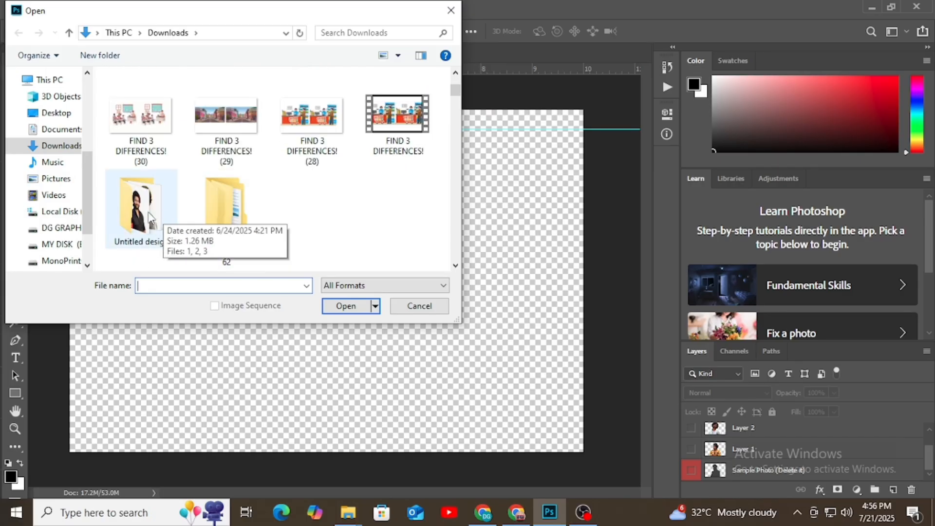
double_click(127, 211)
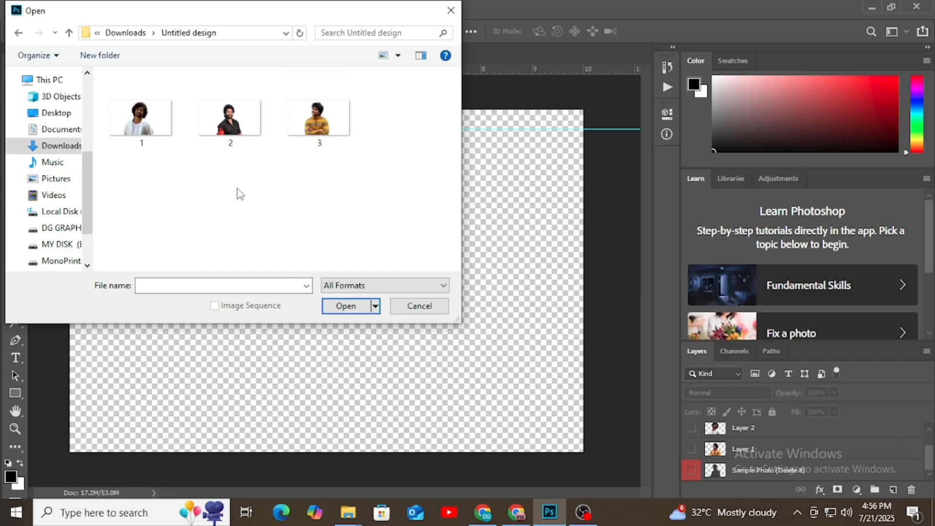
left_click(229, 120)
left_click(358, 310)
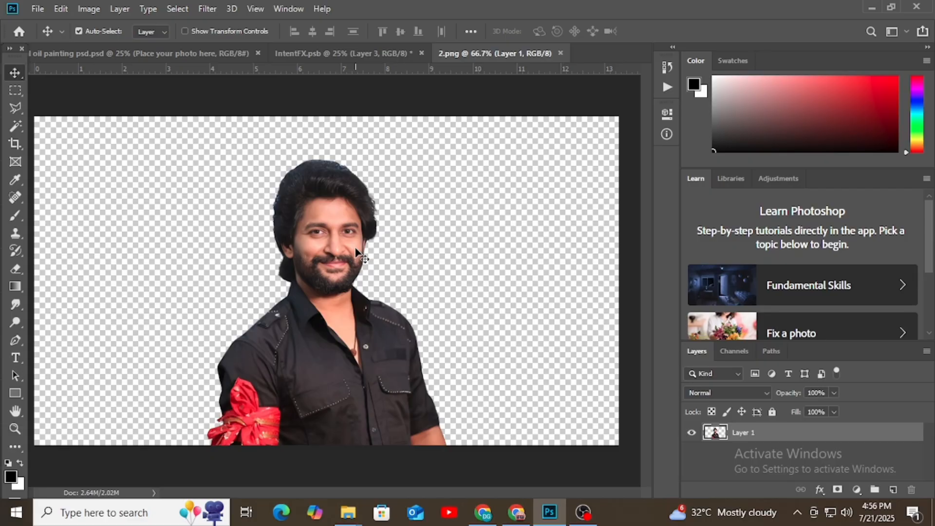
Inspect the opened cutout portrait up close and resample the image to a resolution of 300 pixels/inch
key("ctrl+plus")
key("ctrl+plus")
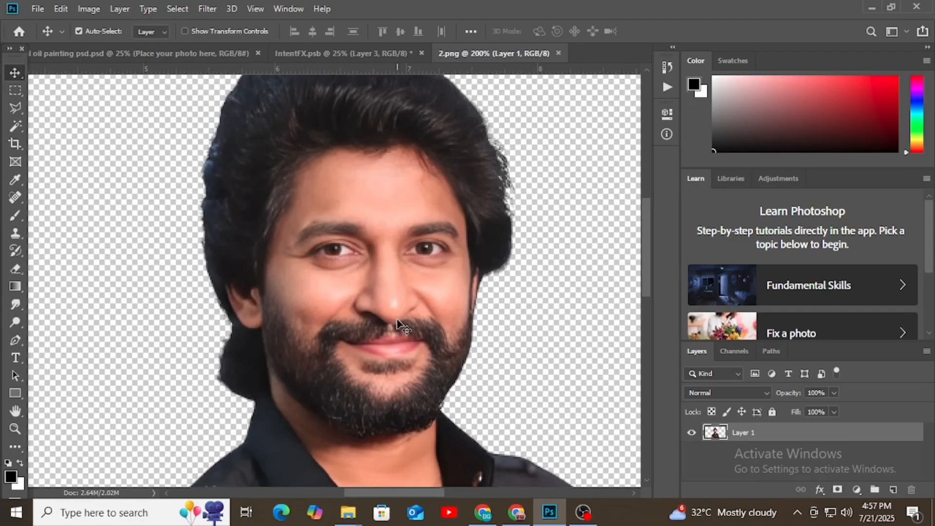
key("ctrl+minus")
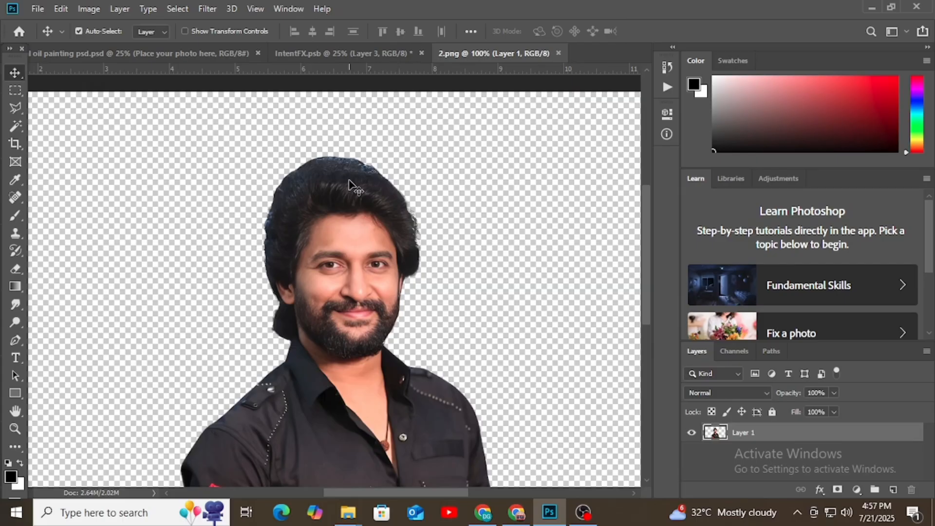
left_click(83, 8)
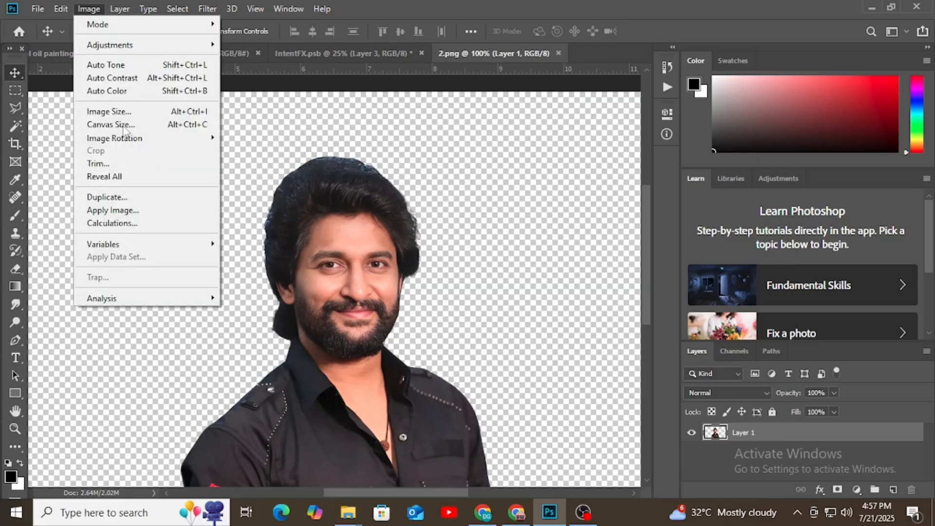
left_click(112, 113)
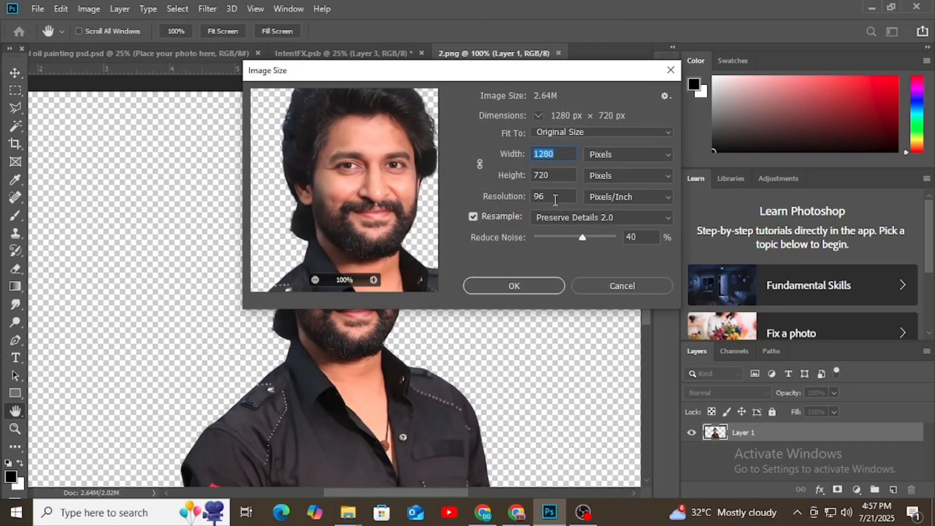
left_click(555, 198)
key("BackSpace")
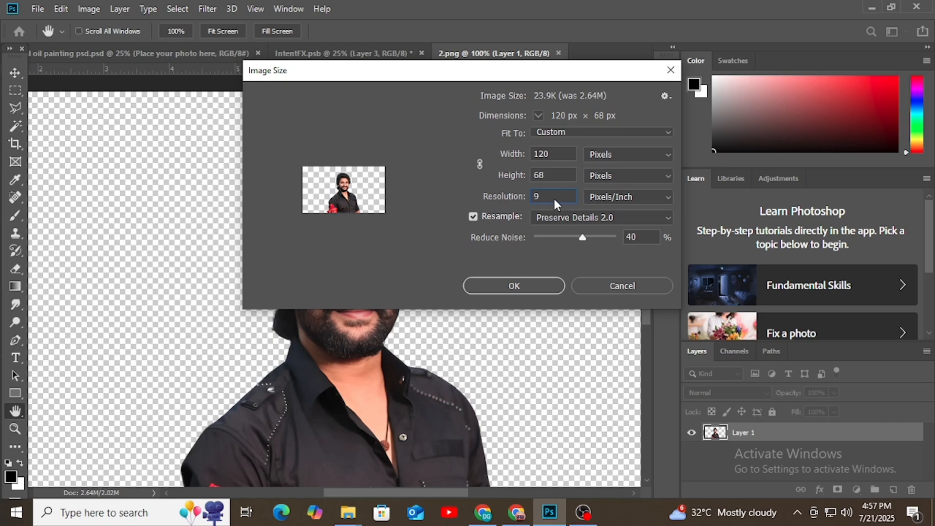
key("BackSpace")
type("300")
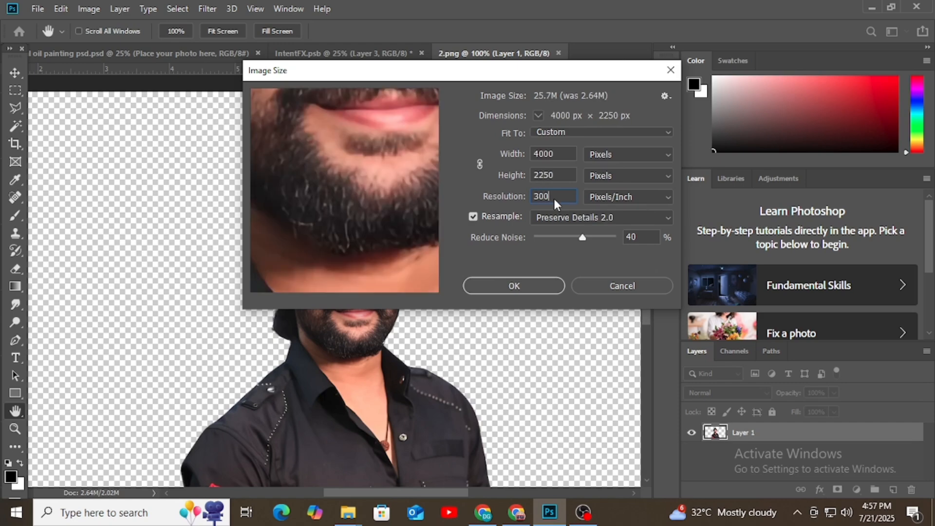
left_click(535, 290)
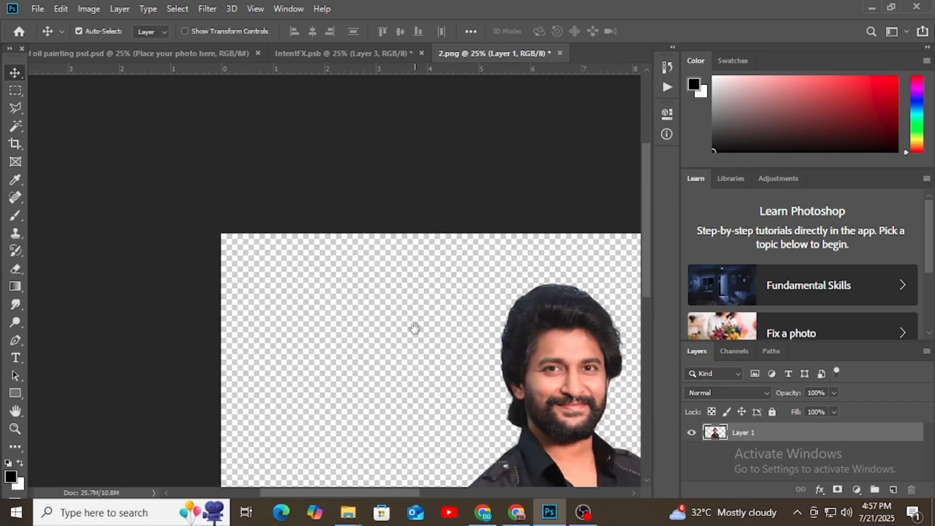
Copy the cutout portrait from 2.png into IntentFX.psb and align the top of its head with the horizontal guide
left_click_drag(415, 330, 261, 158)
left_click_drag(404, 228, 413, 254)
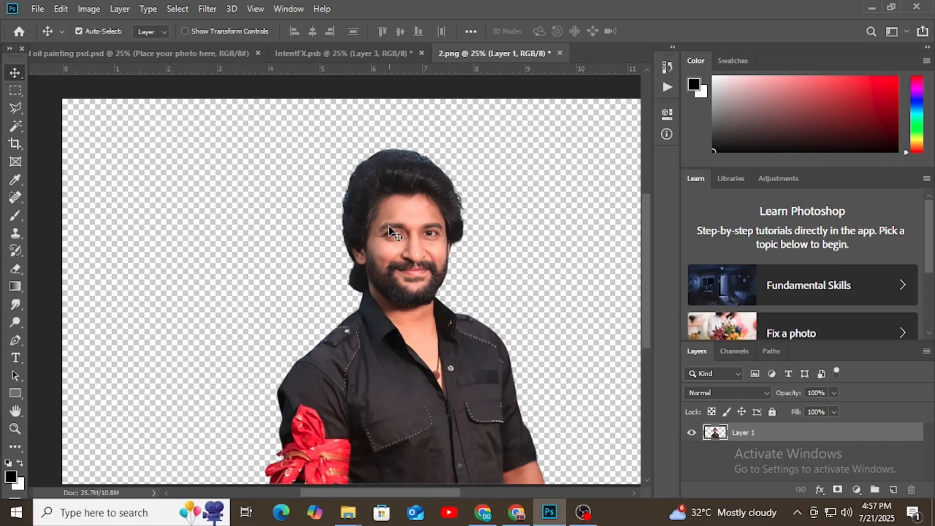
left_click_drag(403, 191, 327, 275)
mouse_move(318, 224)
left_mouse_down()
mouse_move(324, 248)
mouse_move(325, 240)
left_mouse_up()
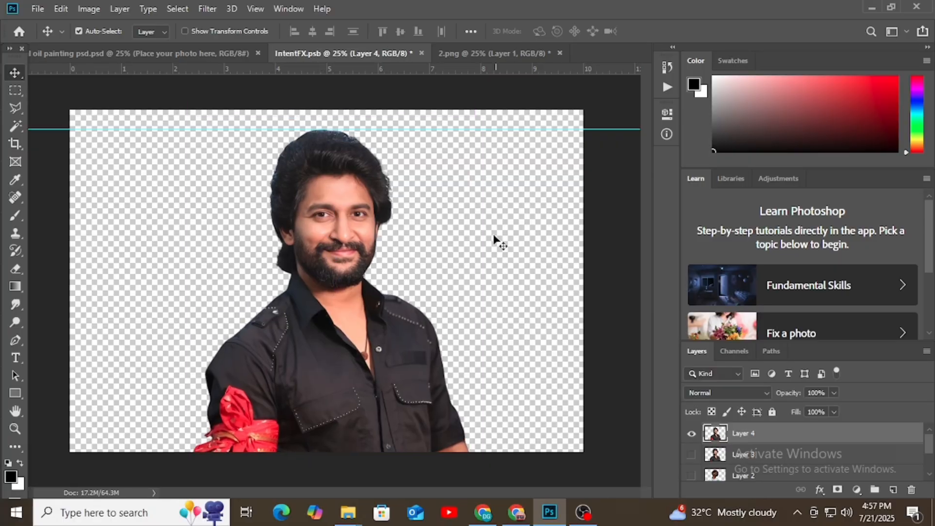
Apply the Camera Raw Filter to the portrait with Exposure -0.50, Contrast -2, Highlights about -11 and slightly raised Saturation
left_click(215, 9)
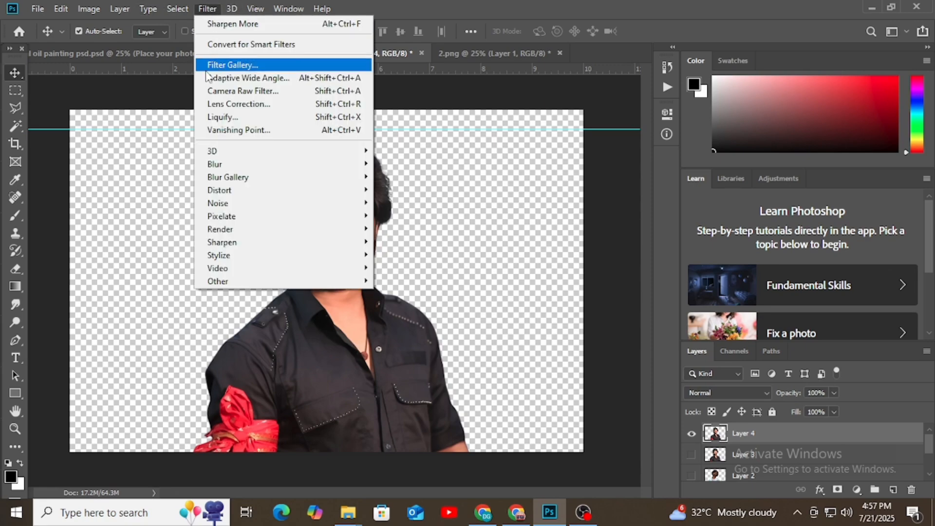
left_click(238, 91)
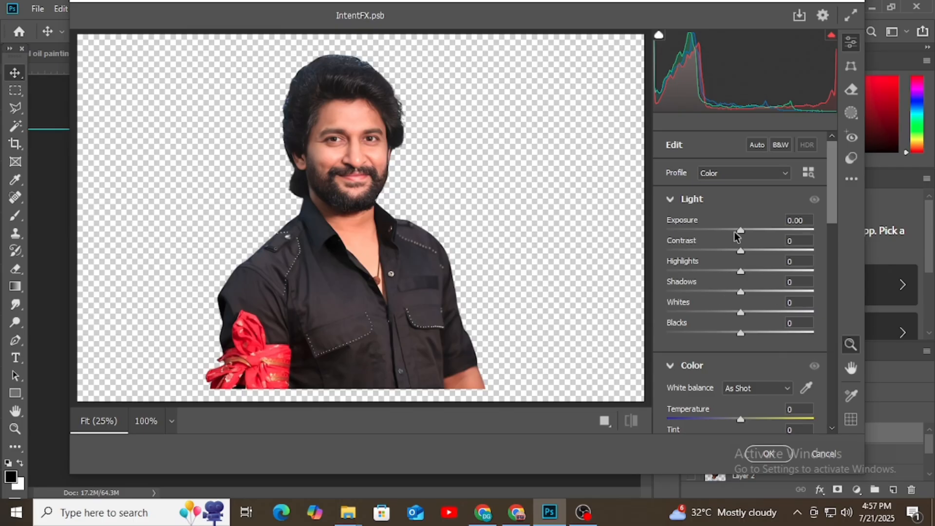
left_click_drag(741, 233, 816, 260)
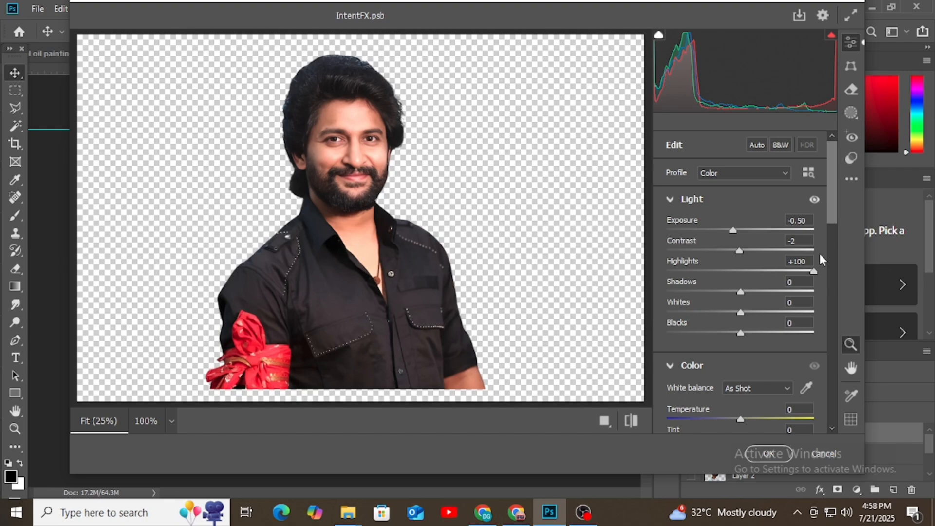
left_click_drag(822, 260, 734, 271)
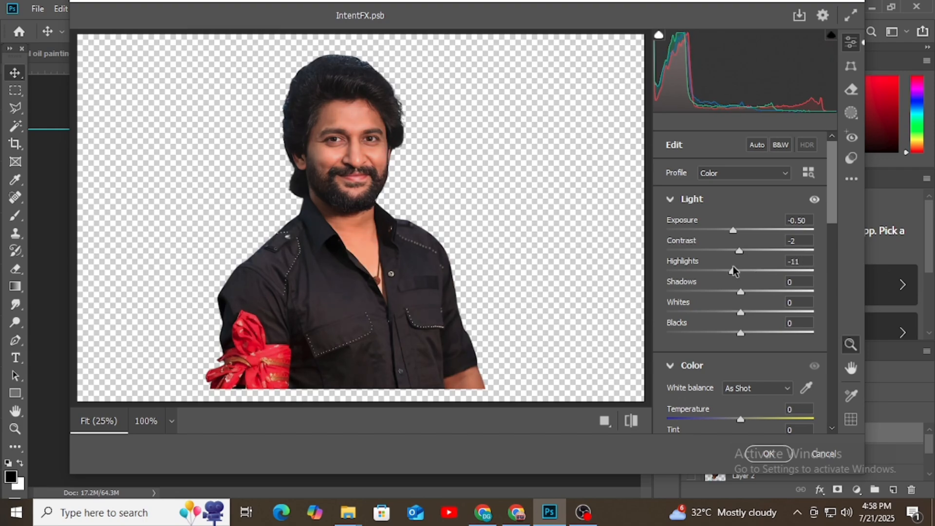
scroll(733, 282, "down", 5)
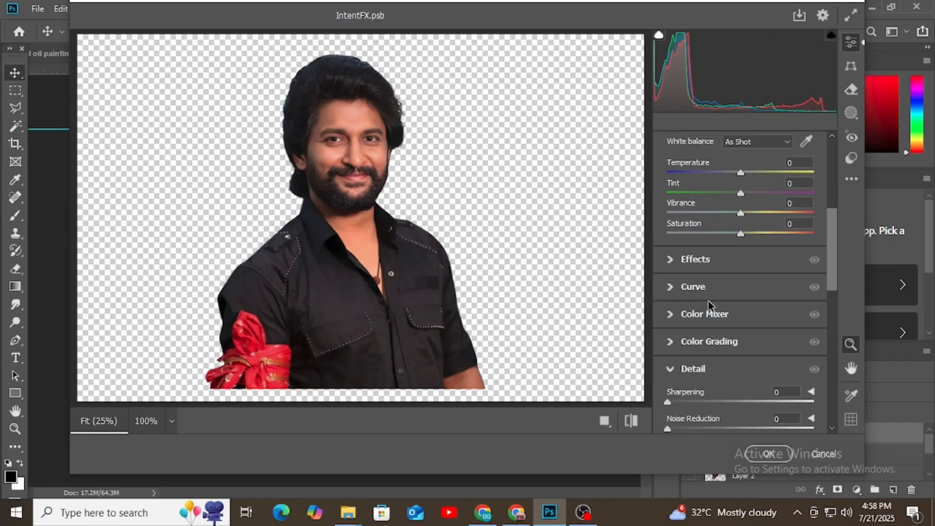
left_click_drag(740, 235, 747, 234)
left_click(762, 454)
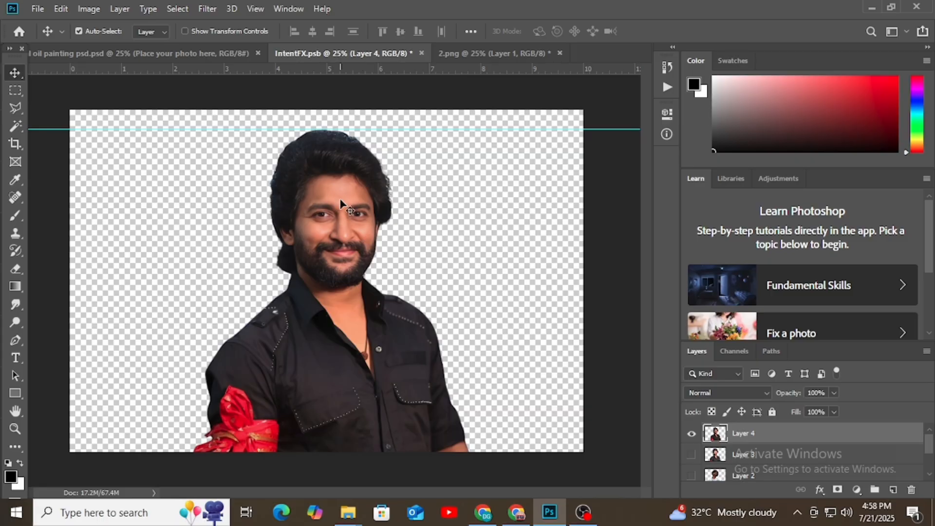
Slightly raise the portrait's brightness and contrast with a Brightness/Contrast adjustment
left_click(89, 8)
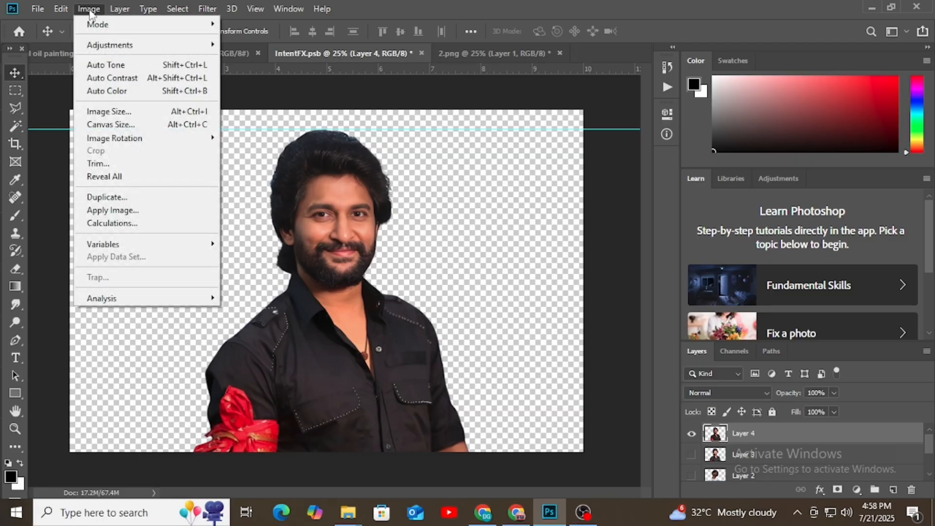
mouse_move(110, 45)
left_click(270, 45)
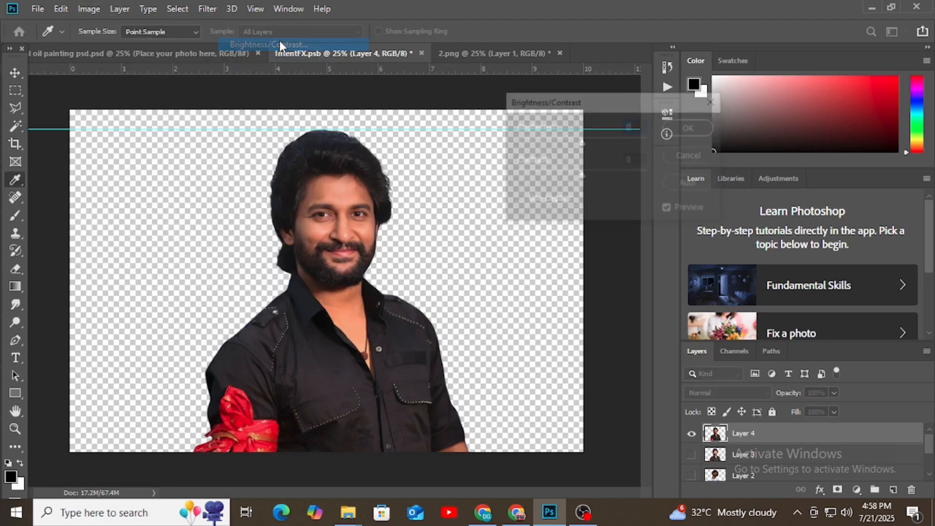
left_click_drag(583, 143, 591, 179)
left_click(691, 128)
key("v")
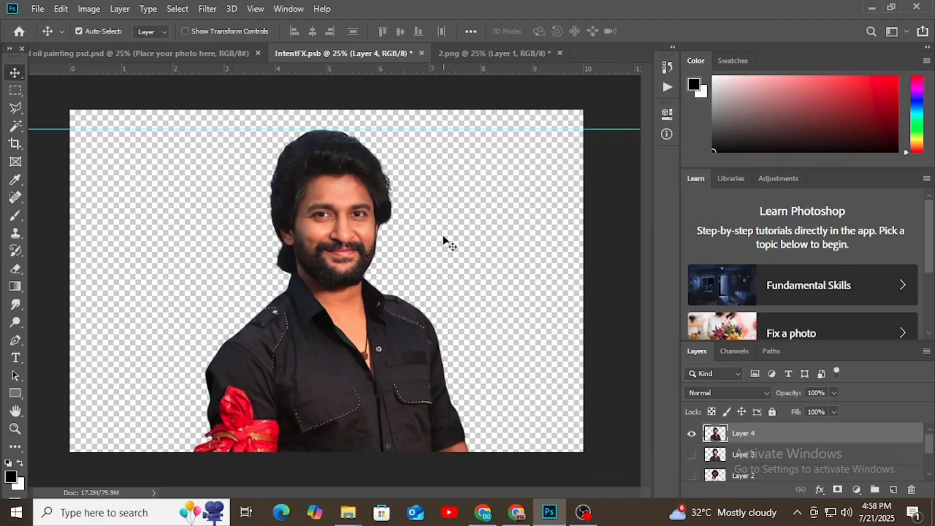
Save the smart object's contents and check the updated portrait up close in the Digital oil painting document
left_click(448, 244)
left_click(340, 218)
key("ctrl+s")
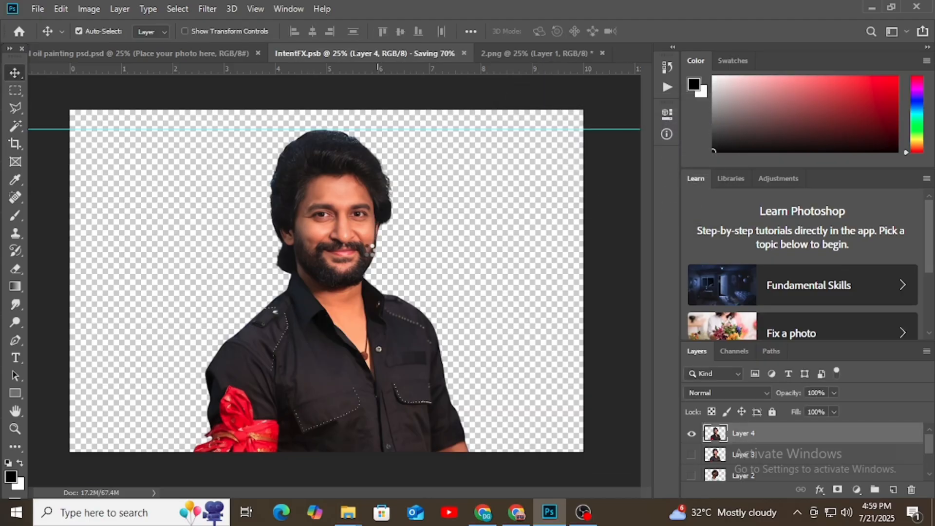
left_click(40, 10)
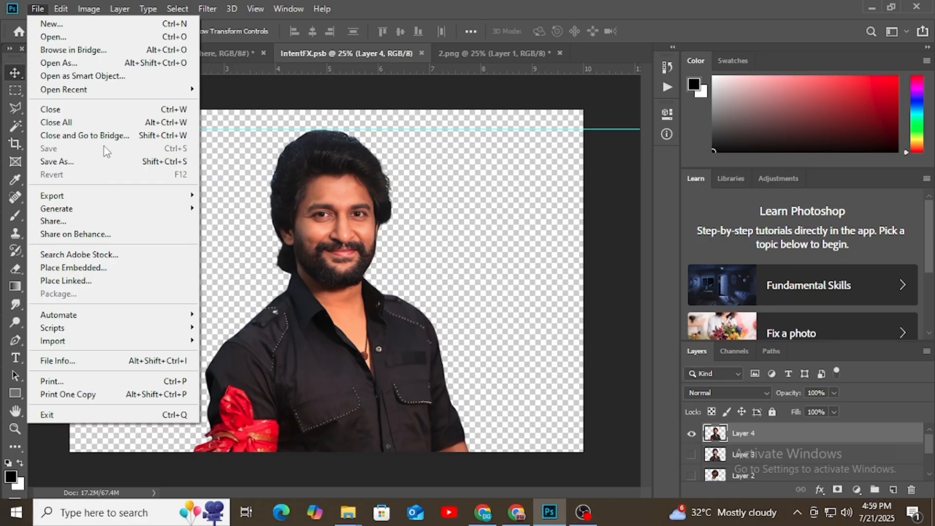
left_click(280, 200)
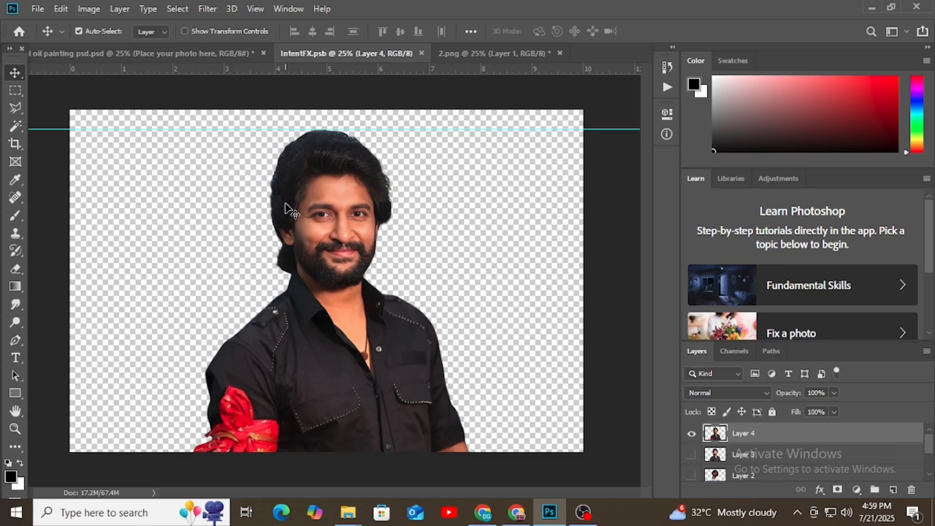
left_click(221, 53)
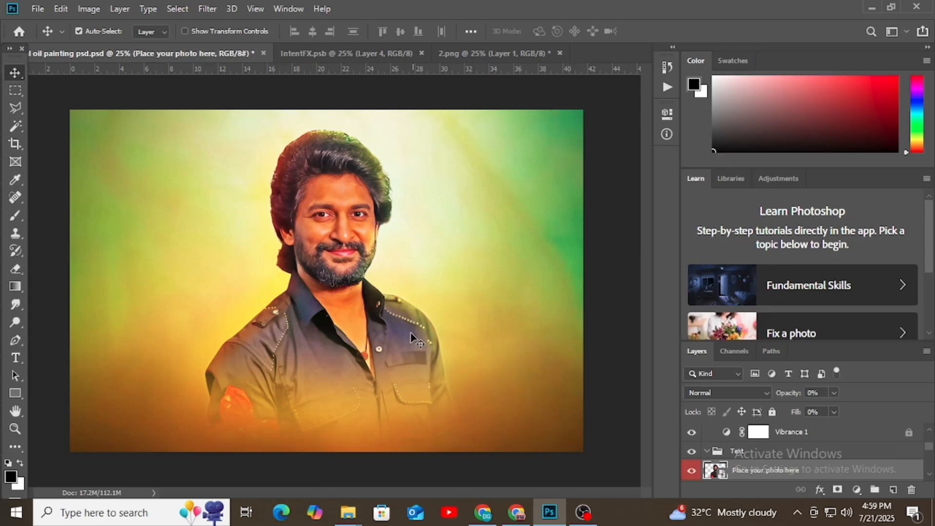
key("ctrl+plus")
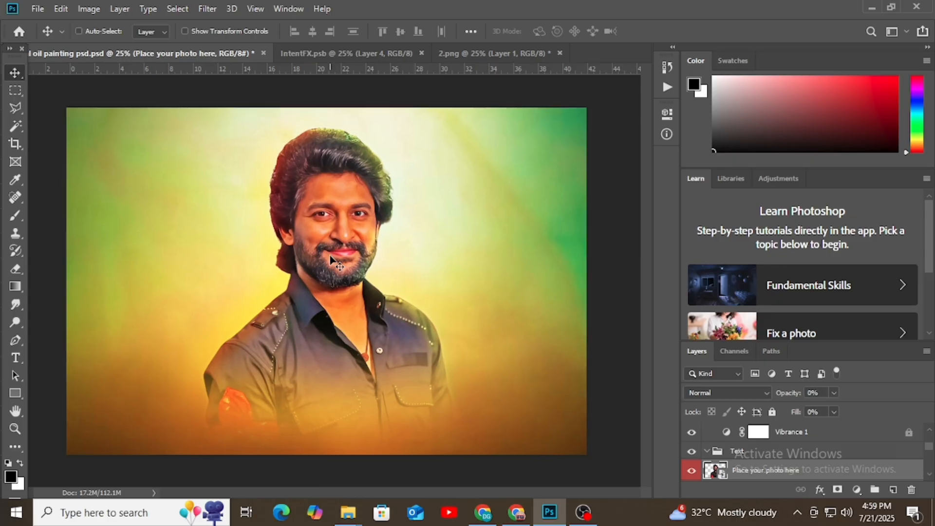
mouse_move(293, 211)
left_mouse_down()
mouse_move(290, 229)
mouse_move(298, 213)
left_mouse_up()
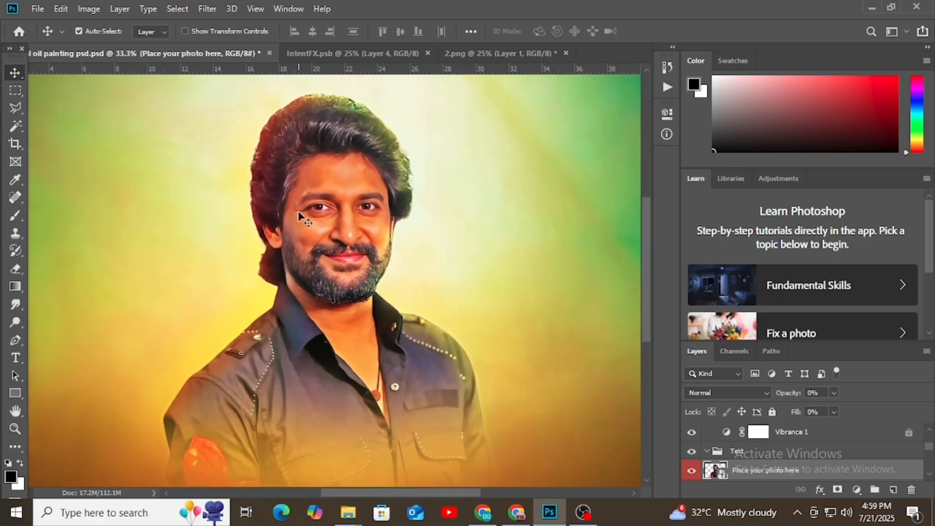
key("ctrl+minus")
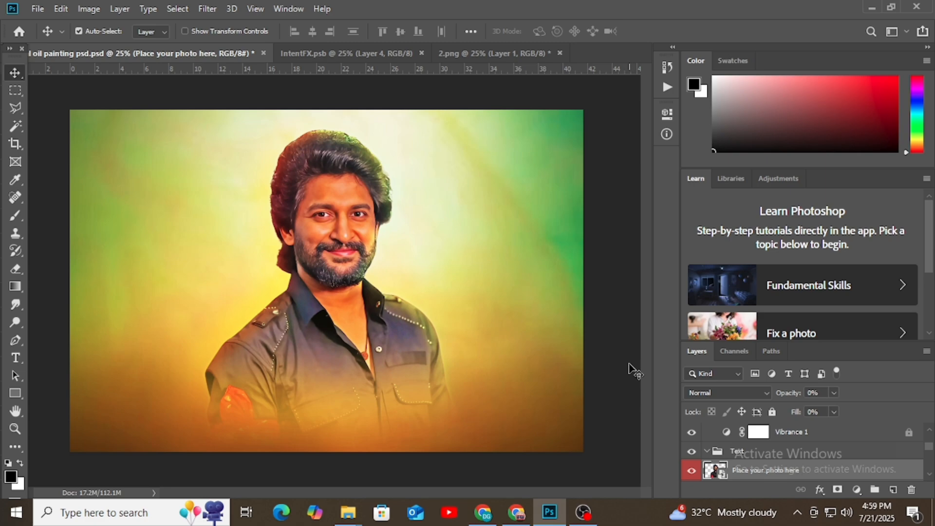
Try moving Layer 4 in the smart object's contents, undo the move, and return to the oil painting document
left_click(364, 53)
left_click_drag(346, 216, 361, 201)
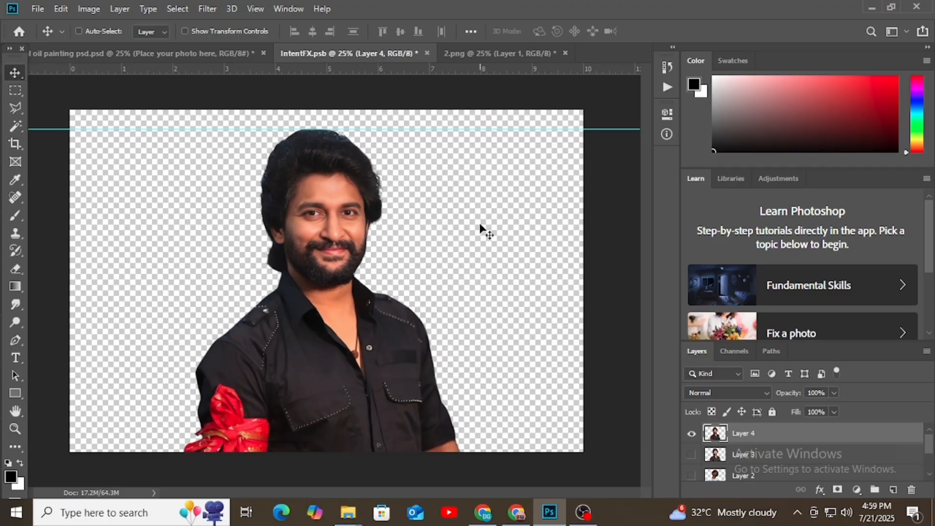
key("ctrl+z")
key("ctrl+z")
left_click(241, 56)
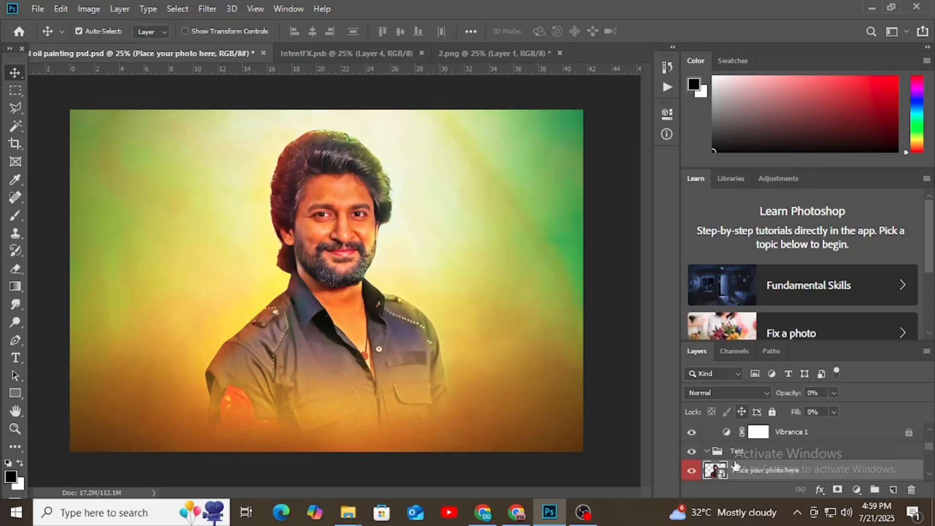
Toggle the visibility of the Layer 3 background off and on to compare it with the orange Layer 1 backdrop
scroll(726, 463, "down", 2)
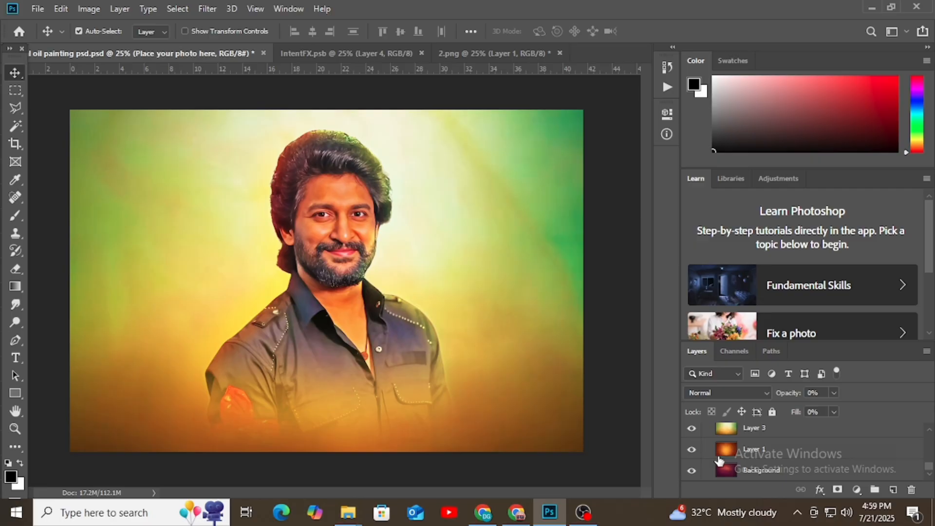
left_click(692, 428)
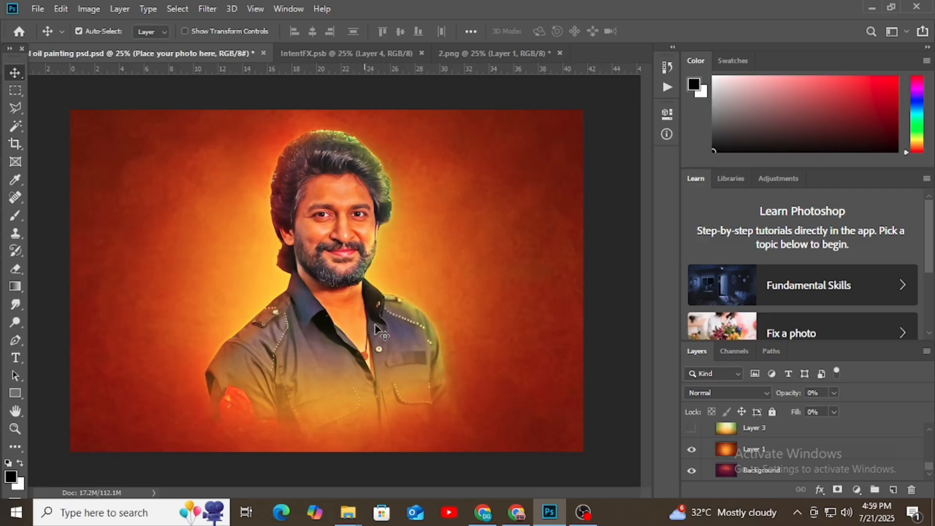
left_click(692, 429)
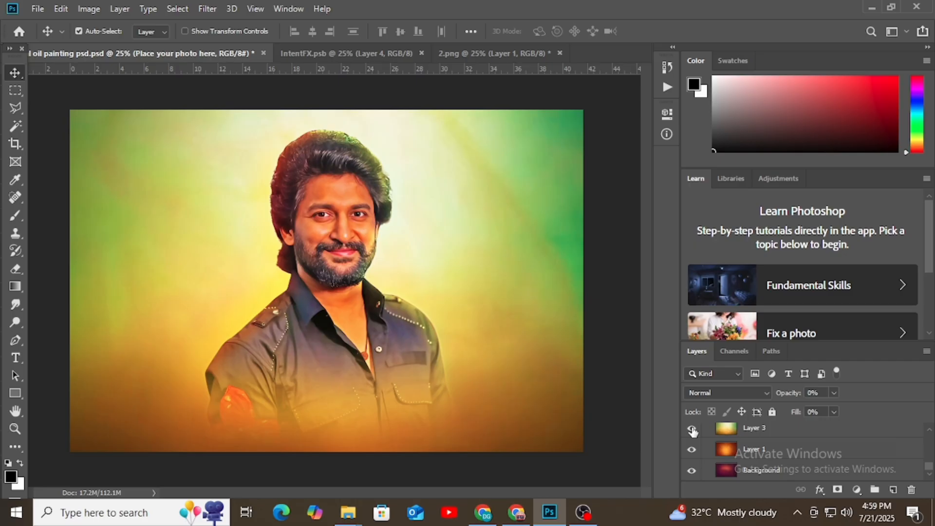
left_click(692, 429)
left_click(692, 429)
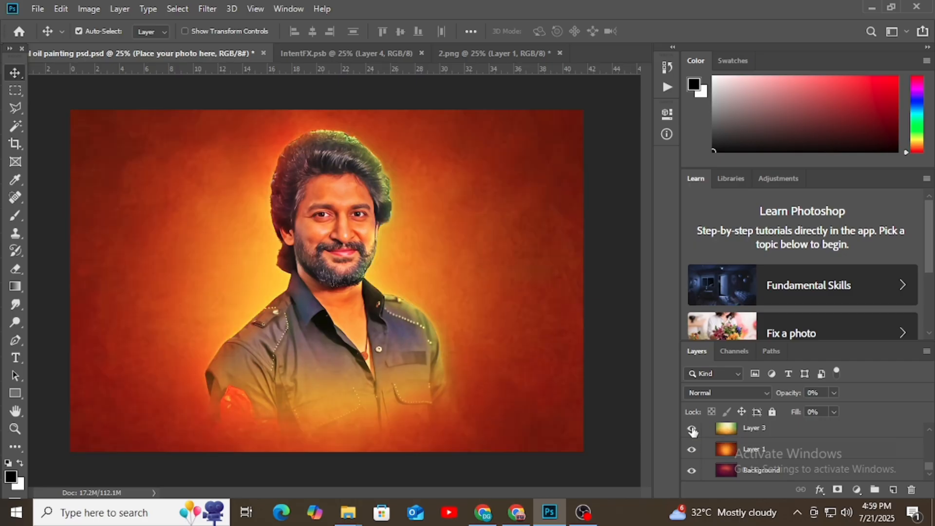
Switch to Pinterest in Chrome, browse the suggested backgrounds, open the orange Pomarańczowy Gradient pin and copy its image
left_click(517, 512)
scroll(552, 314, "down", 10)
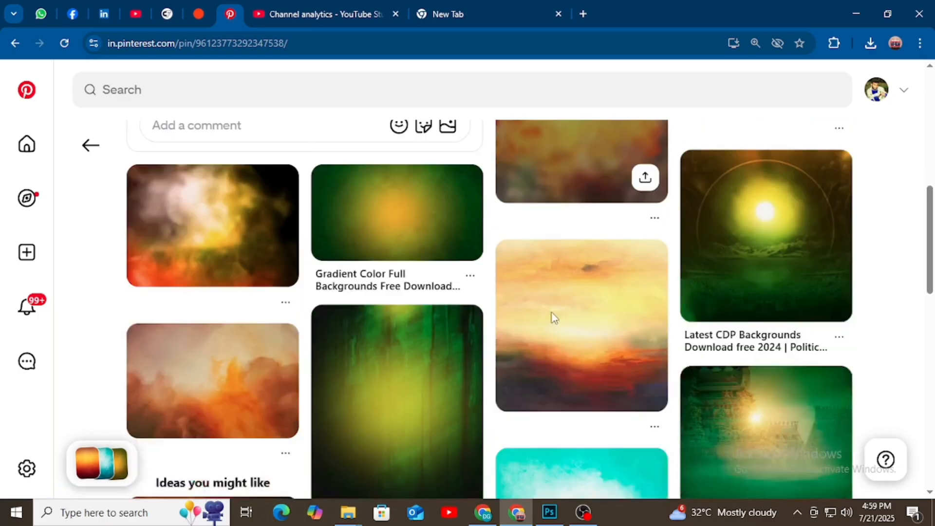
scroll(597, 314, "up", 10)
scroll(597, 314, "down", 10)
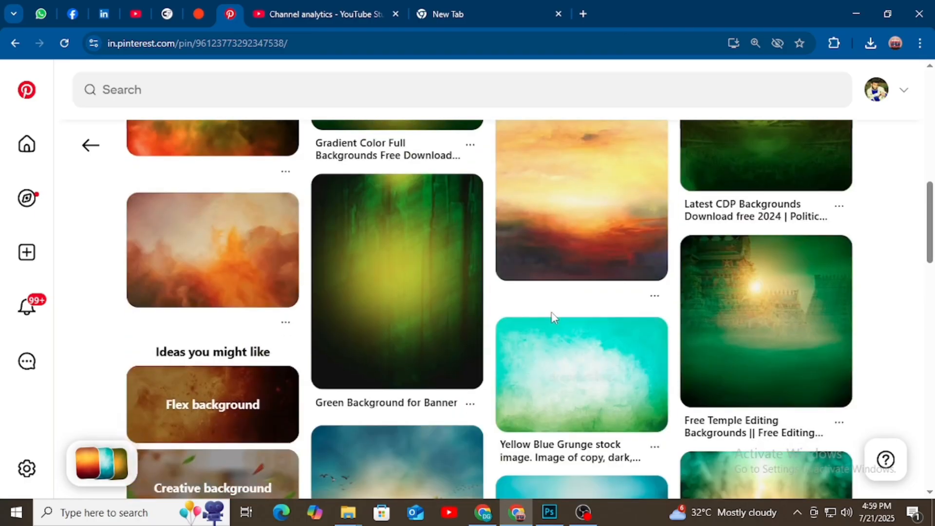
scroll(494, 347, "down", 5)
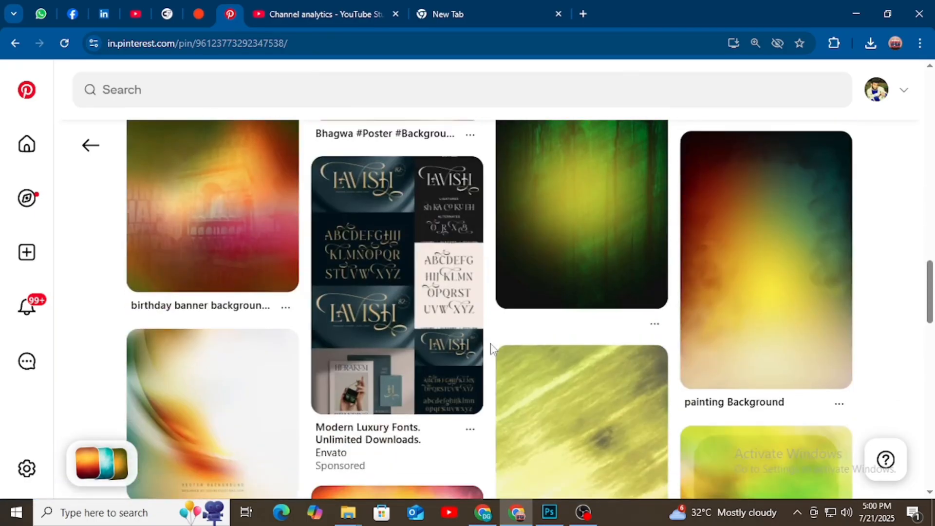
scroll(482, 351, "down", 6)
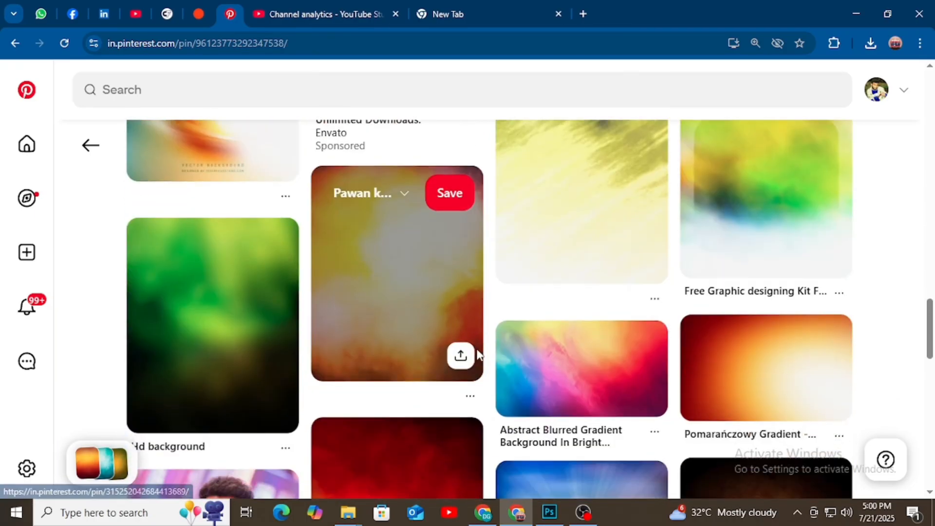
scroll(477, 354, "down", 2)
left_click(750, 292)
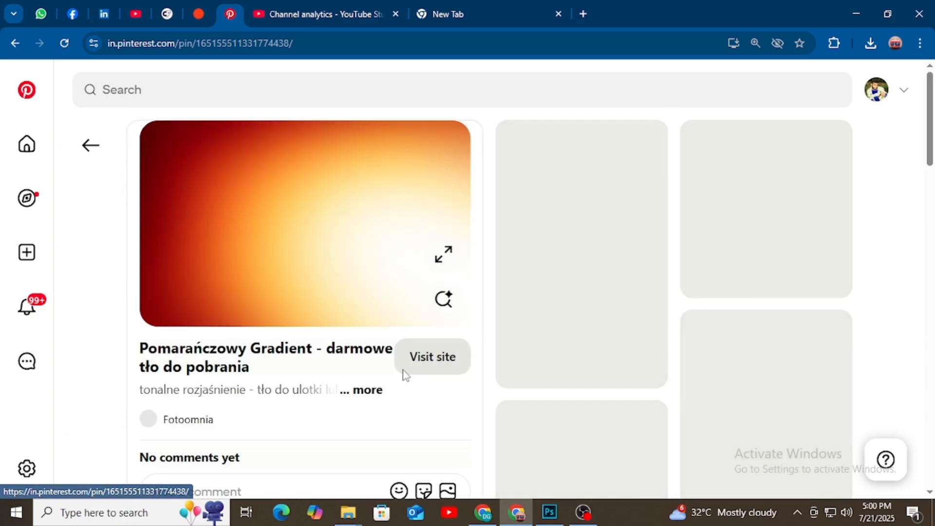
right_click(227, 243)
left_click(299, 300)
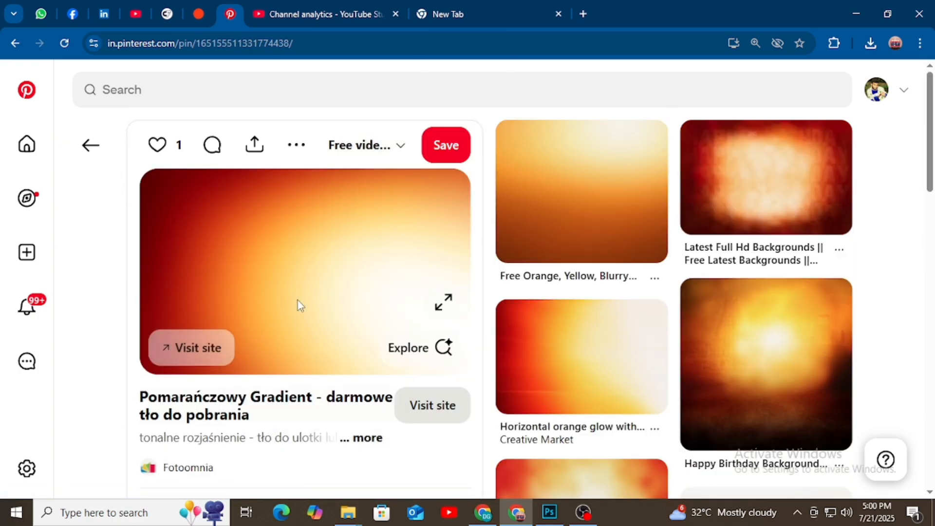
Back in Photoshop, paste the orange gradient above Layer 3 in the oil painting document and scale it to cover the whole canvas
left_click(548, 515)
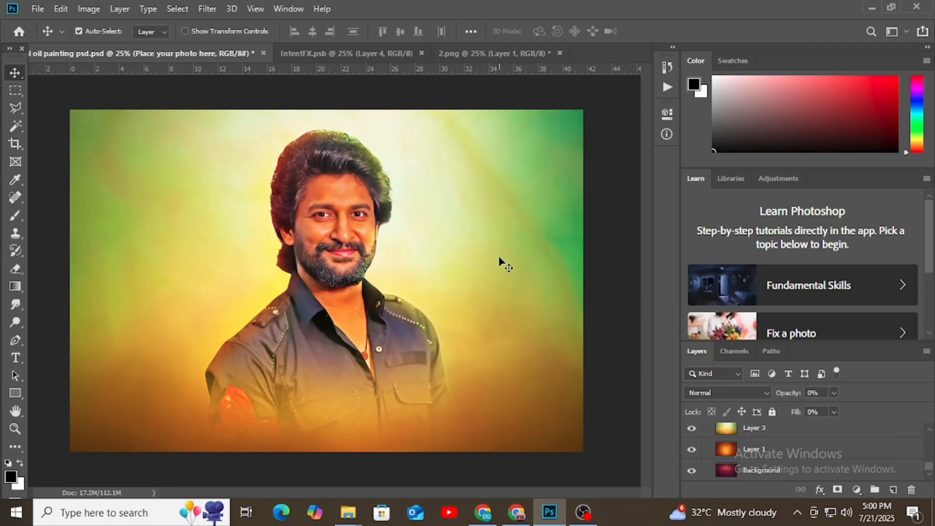
left_click(327, 53)
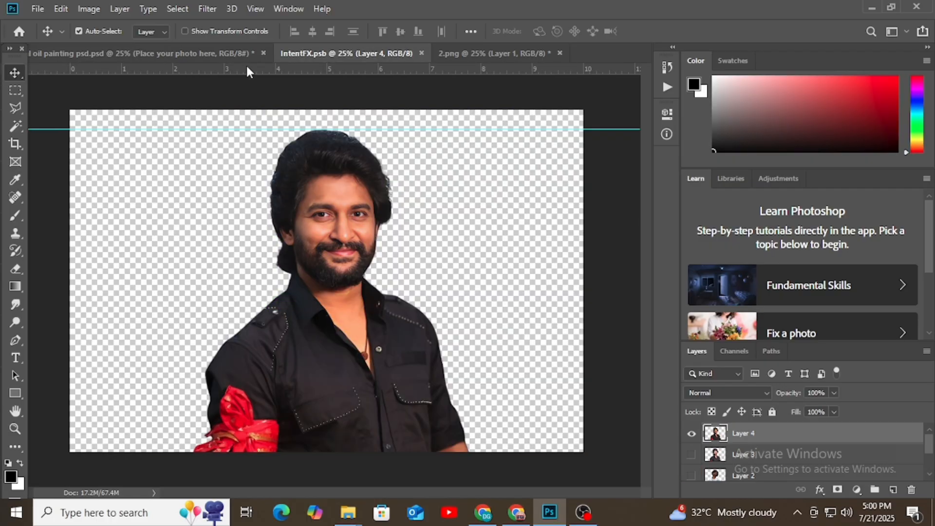
left_click_drag(236, 57, 427, 247)
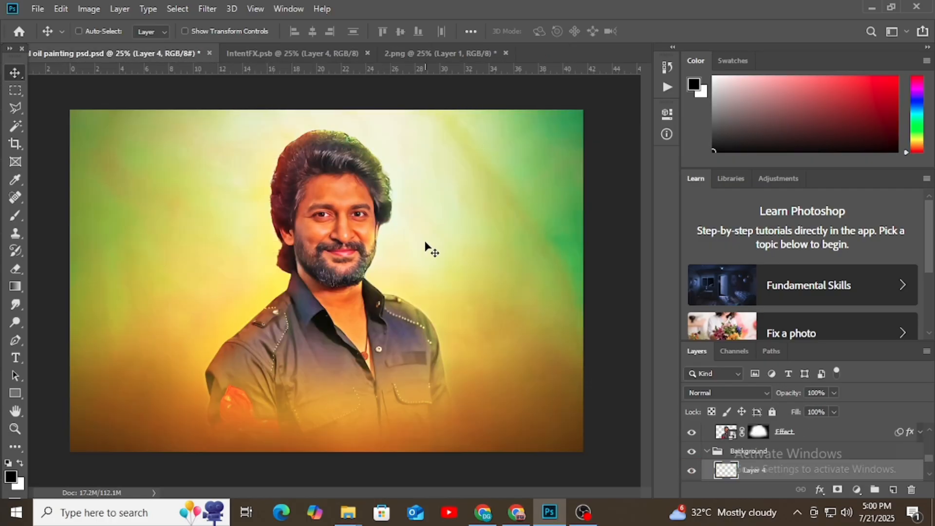
key("ctrl+t")
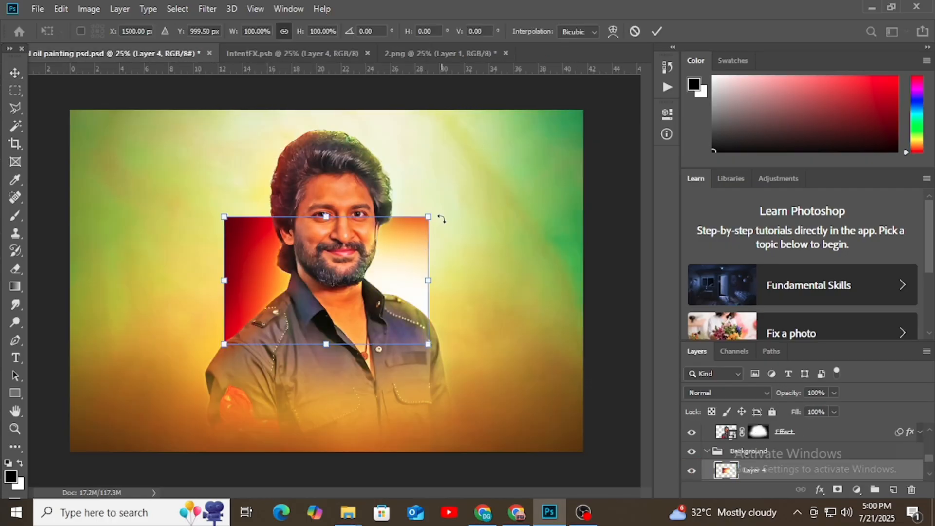
left_click_drag(429, 215, 696, 104)
left_click_drag(465, 212, 305, 258)
left_click_drag(513, 393, 626, 458)
left_click(656, 33)
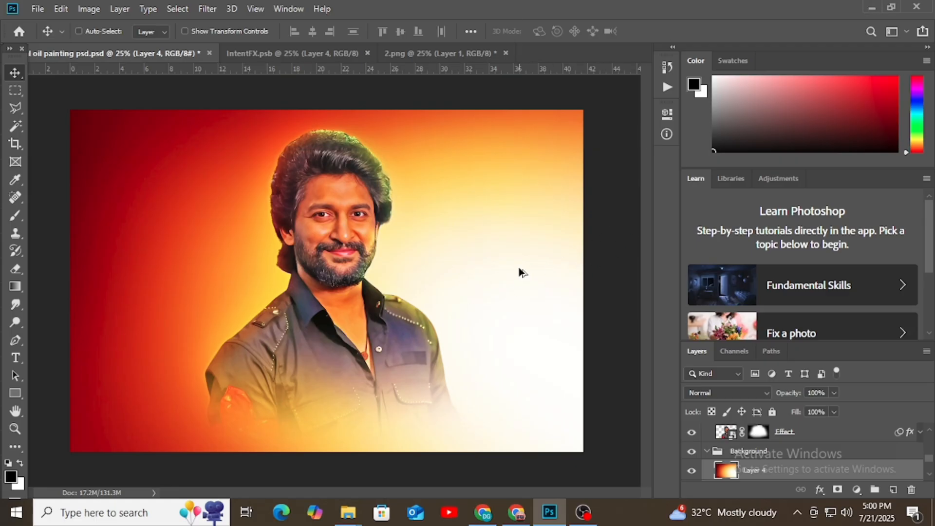
Save a PNG copy of the oil painting document as Nani in Downloads, using the Large file size option
key("alt+ctrl+s")
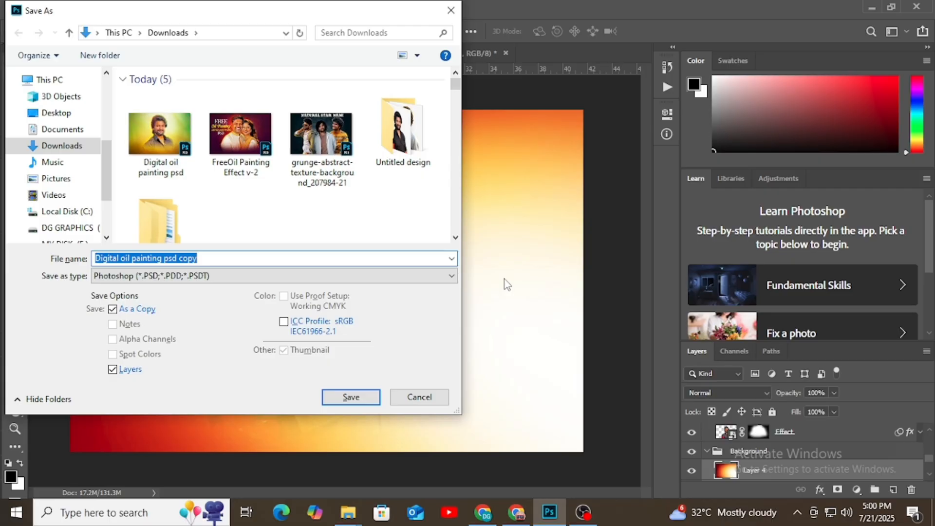
left_click(243, 276)
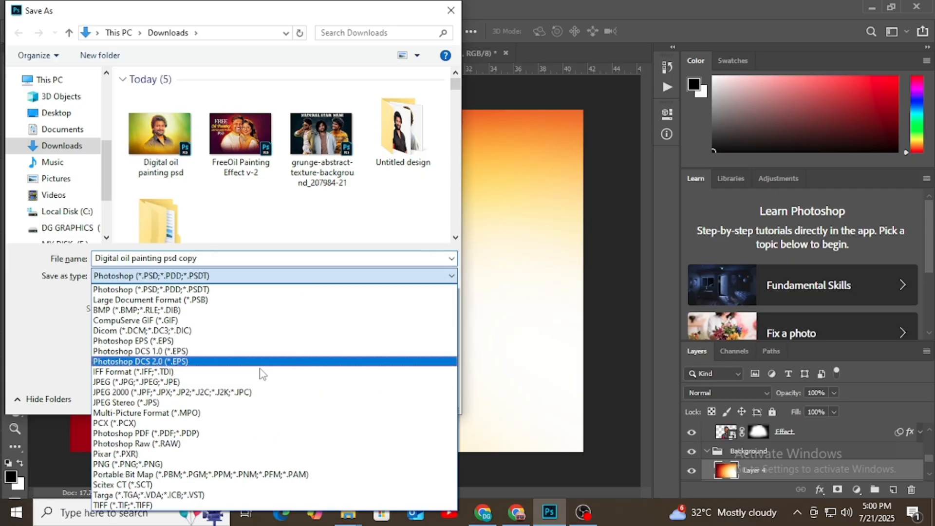
left_click(258, 464)
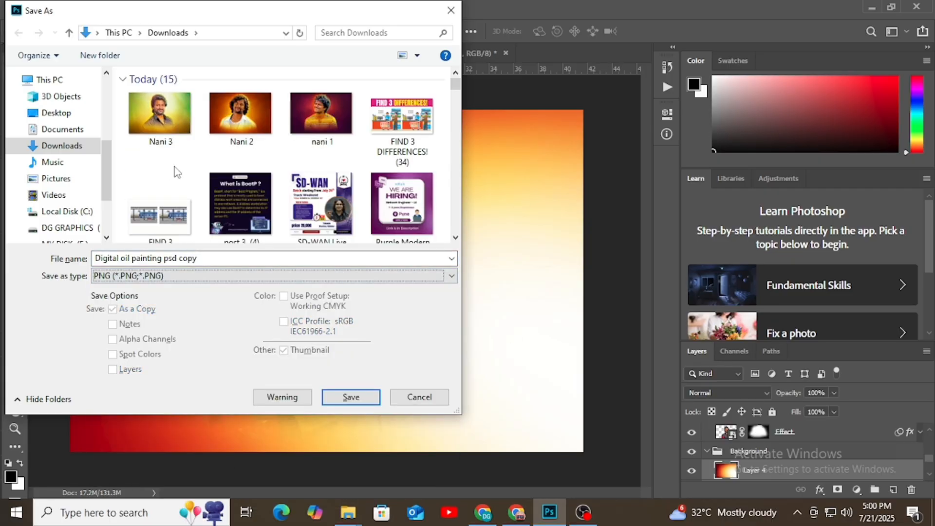
left_click(209, 260)
key("BackSpace")
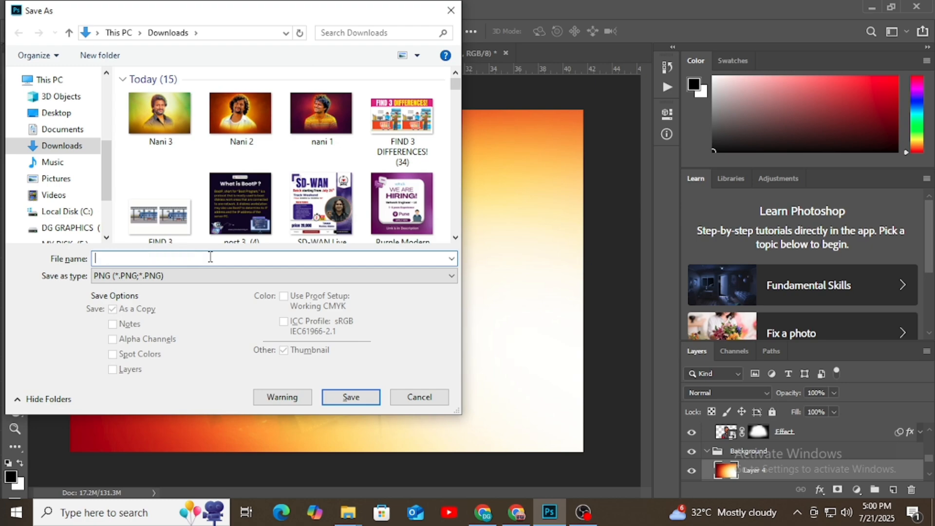
type("Nani")
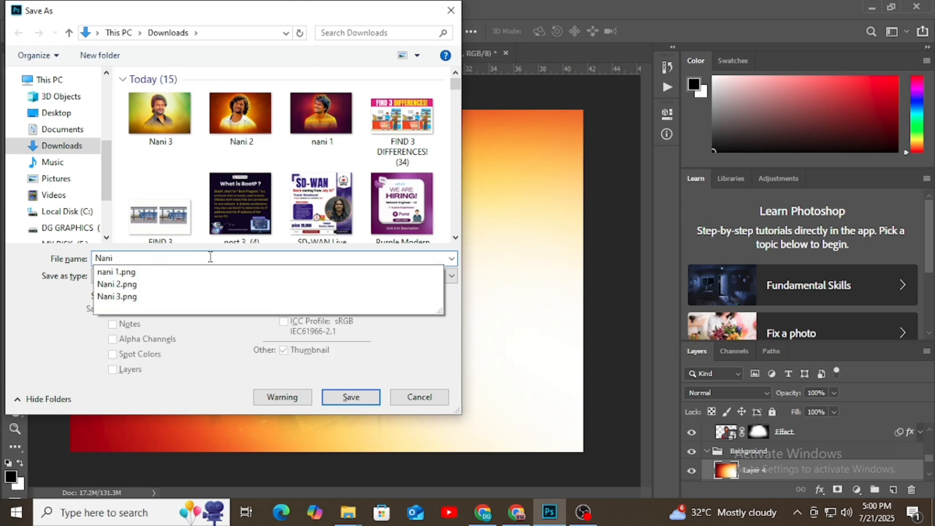
key("Return")
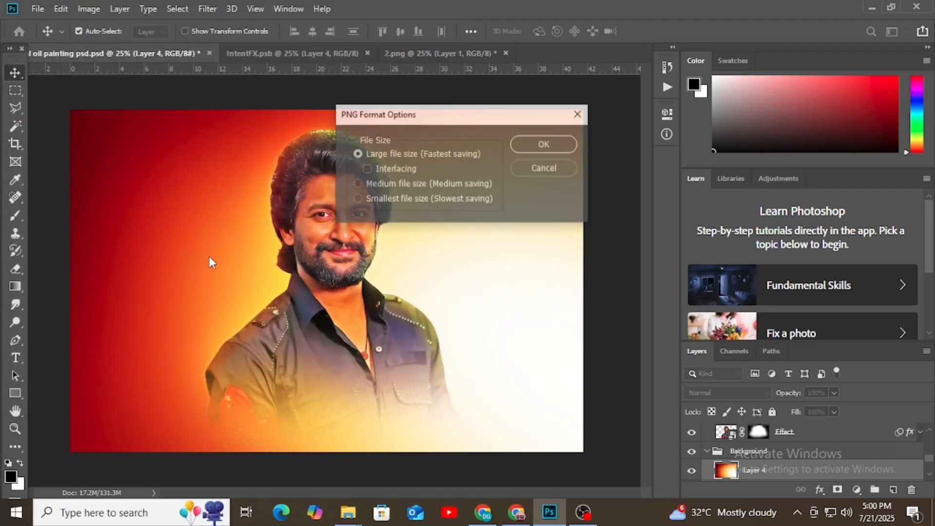
key("Return")
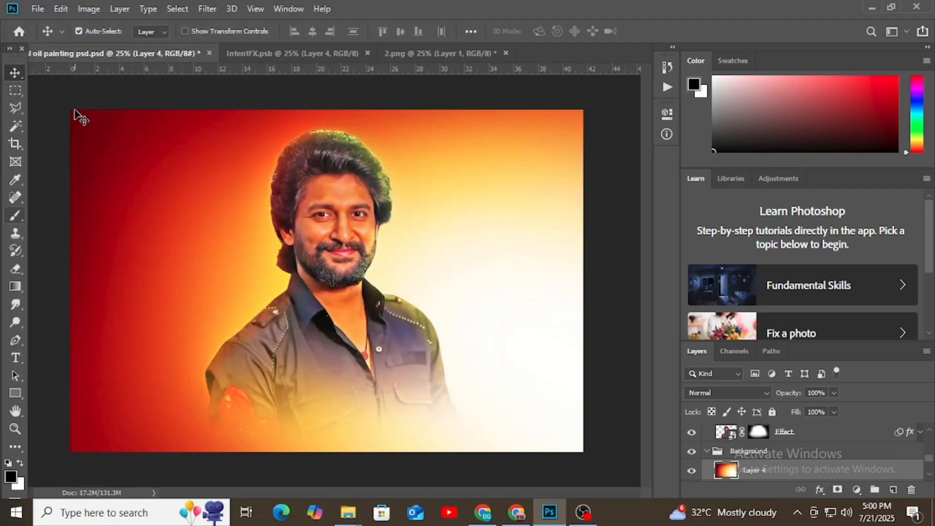
left_click(60, 9)
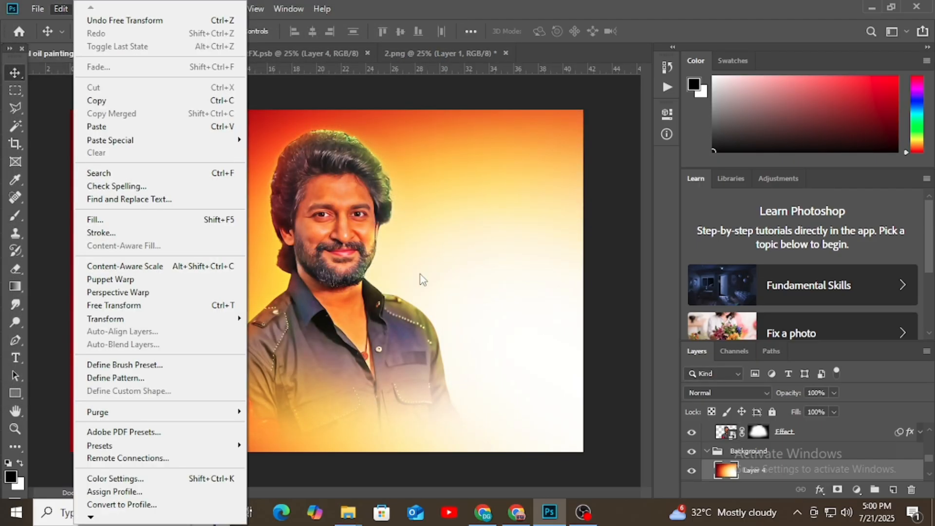
left_click(326, 238)
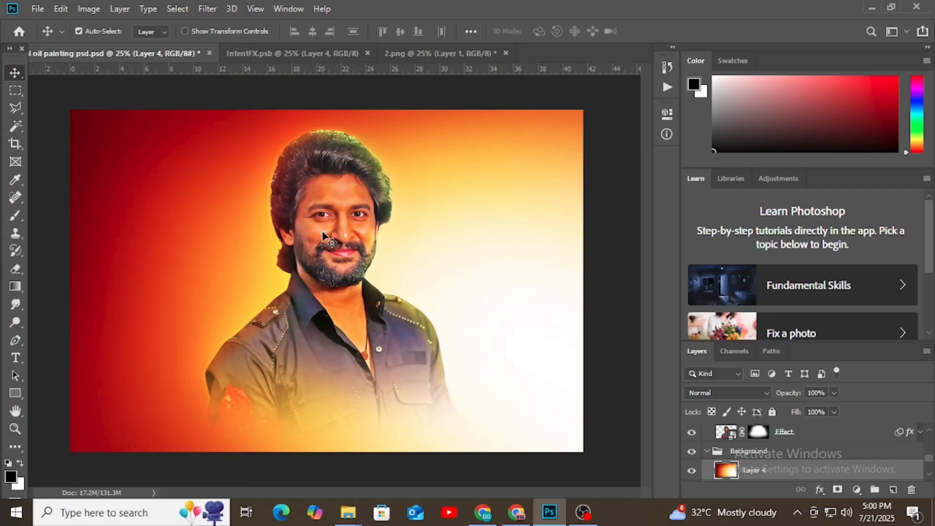
key("ctrl+alt+s")
left_click(244, 276)
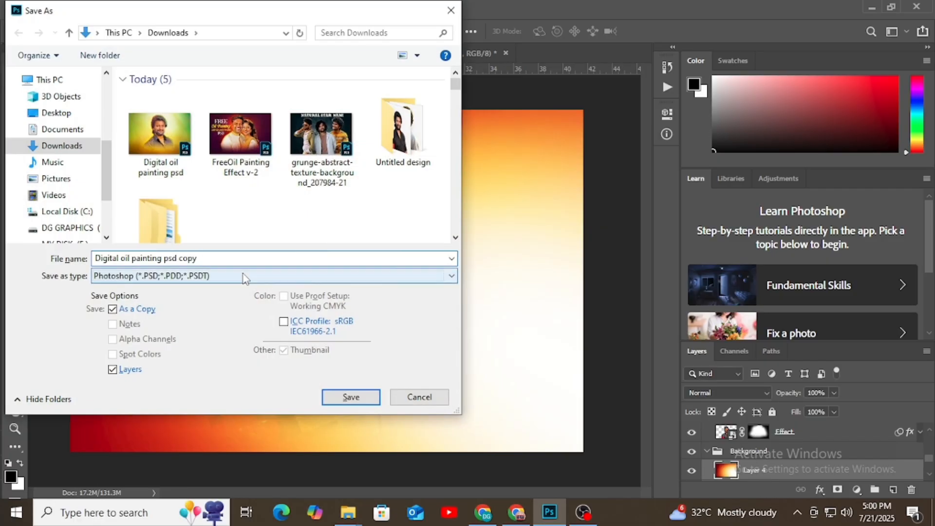
left_click(265, 289)
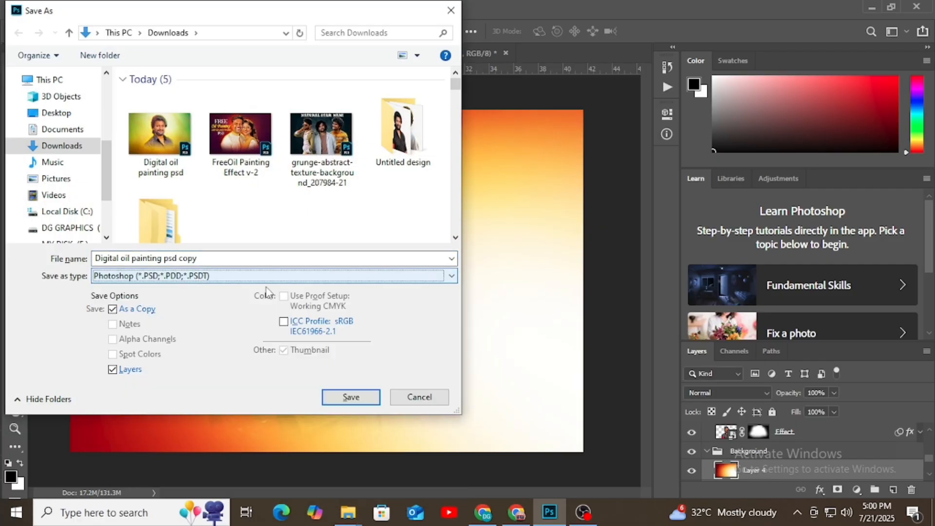
left_click(420, 397)
Minimize the Photoshop, Chrome and Digital oil Painting folder windows to show the desktop
left_click(878, 7)
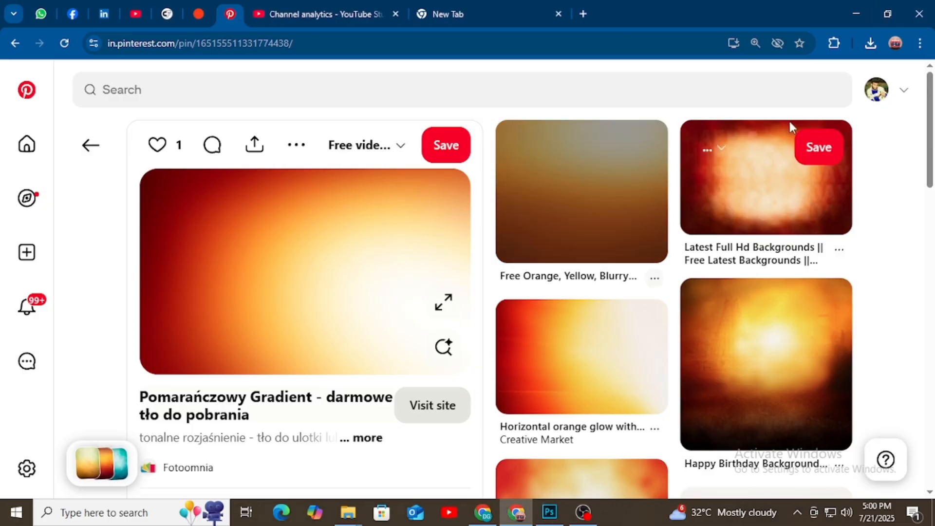
left_click(857, 16)
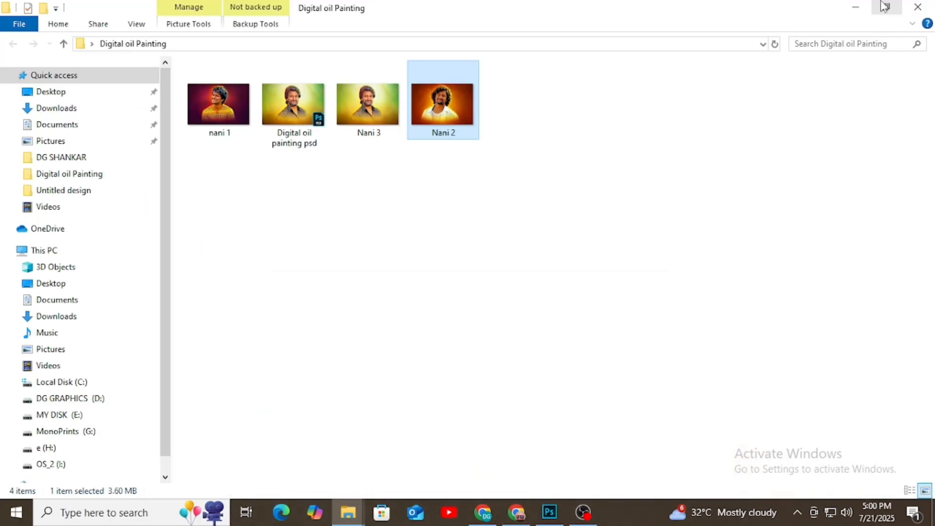
left_click(855, 7)
right_click(558, 149)
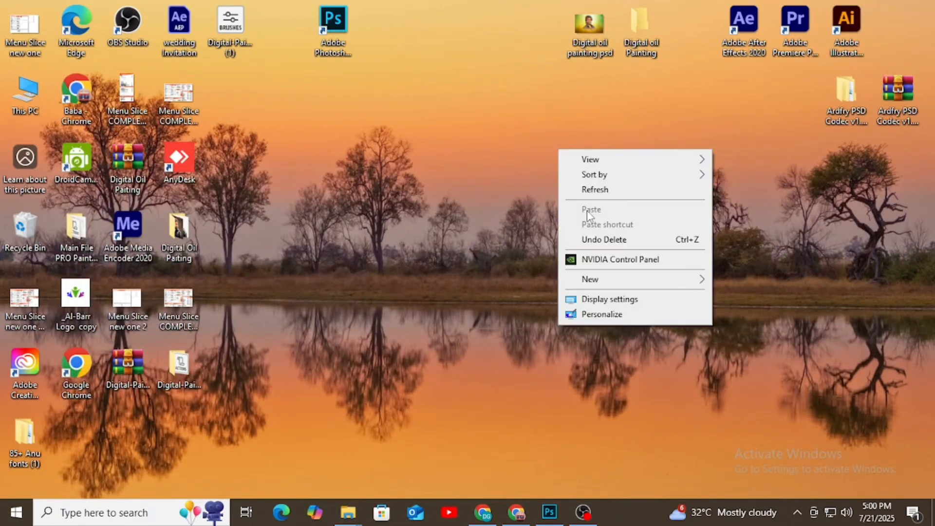
left_click(580, 189)
right_click(582, 191)
left_click(619, 233)
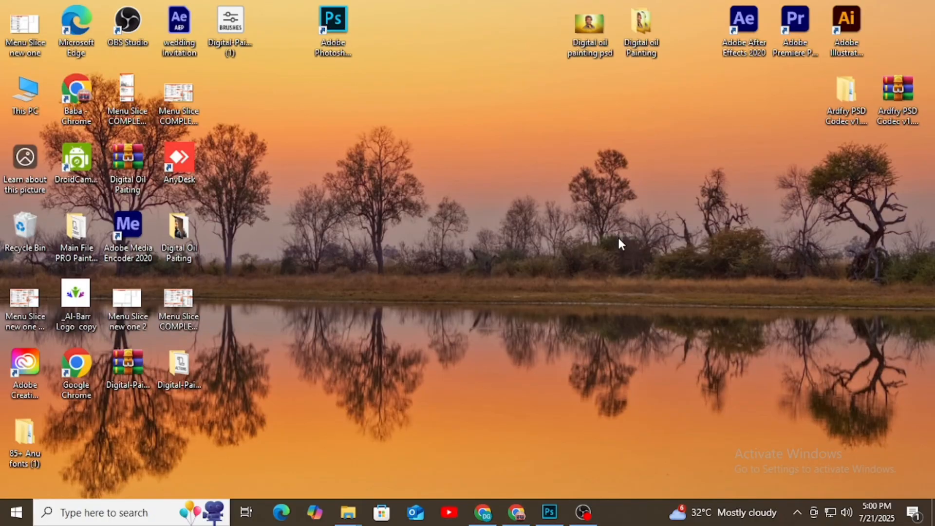
right_click(617, 236)
left_click(604, 177)
right_click(604, 177)
left_click(632, 224)
right_click(624, 208)
left_click(643, 248)
right_click(612, 142)
left_click(641, 188)
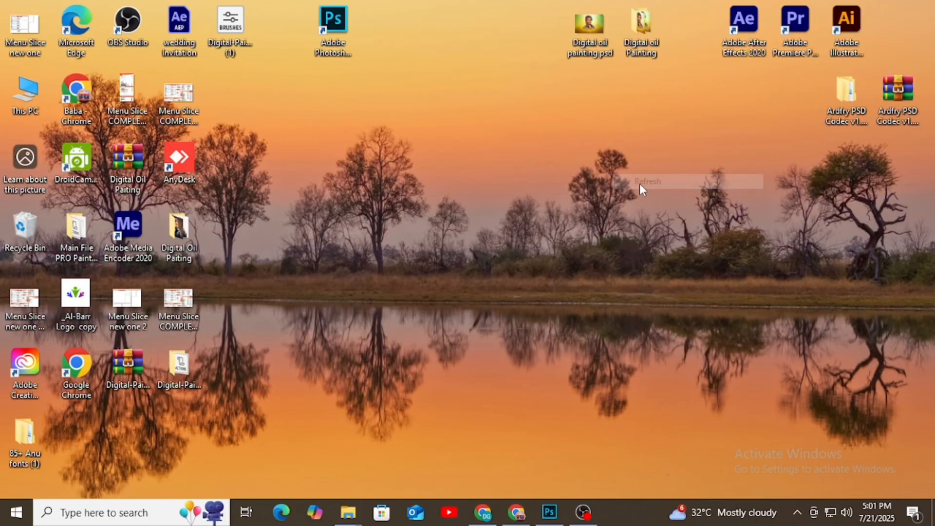